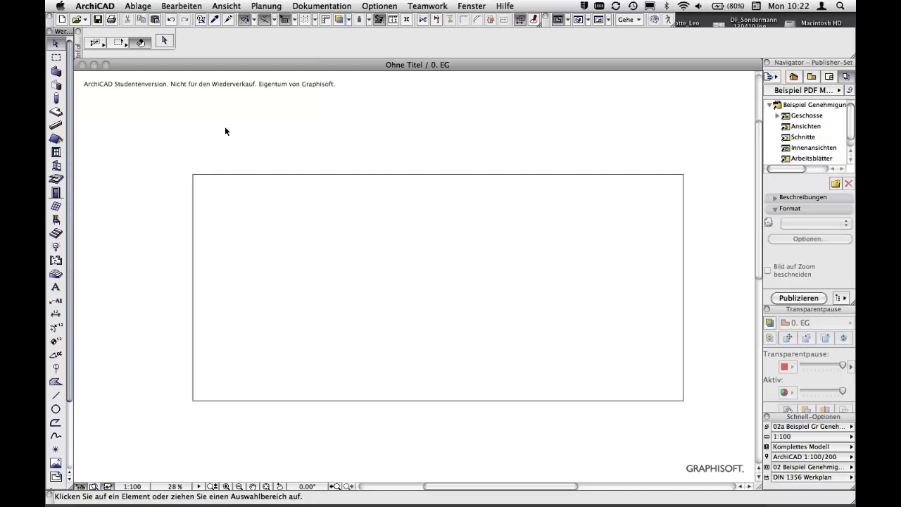
- Draw a four-cornered fill polygon inside the frame with the Fill tool, closing on its first corner
left_click(55, 381)
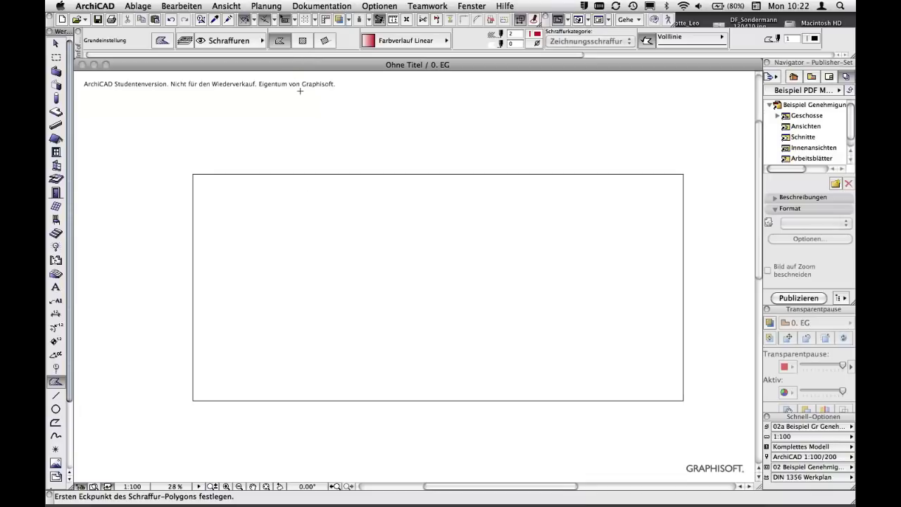
left_click(314, 206)
left_click(441, 296)
left_click(535, 230)
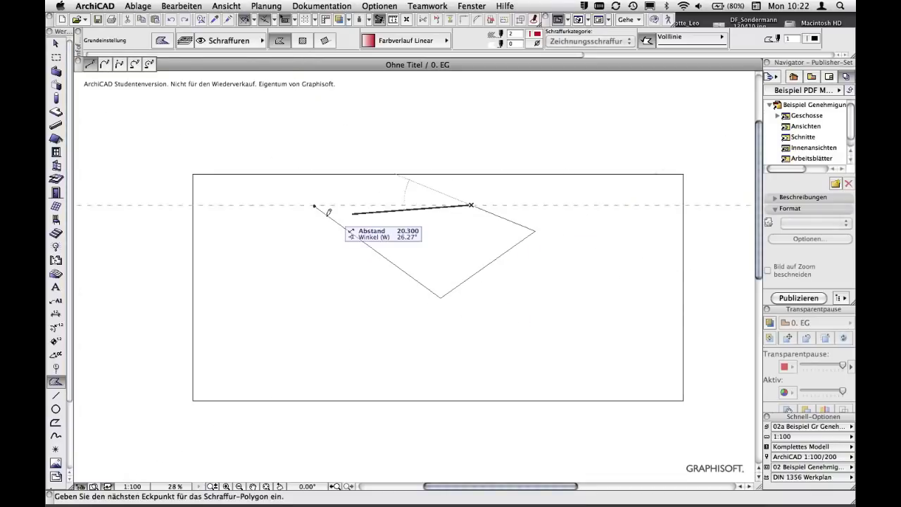
left_click(314, 206)
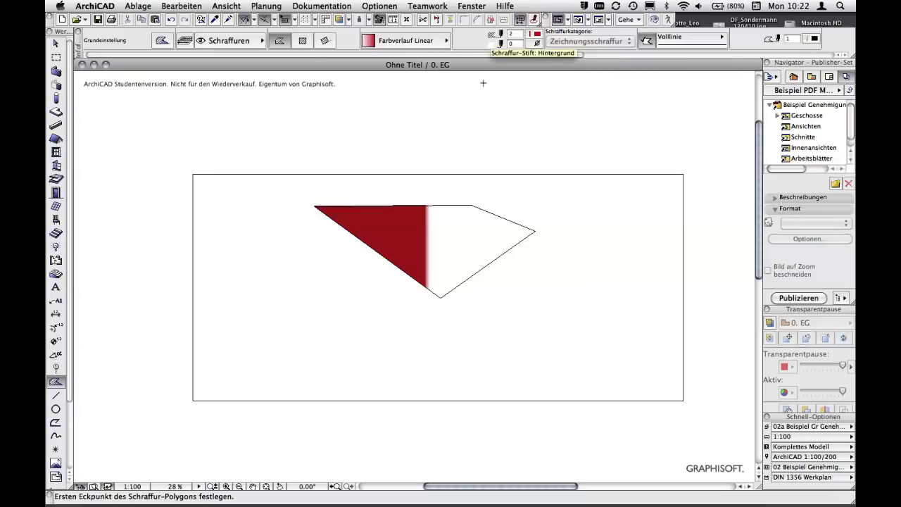
- Change the selected fill to solid Misch-Schraffur 100 % in orange, then deselect it
left_click(459, 207, "shift")
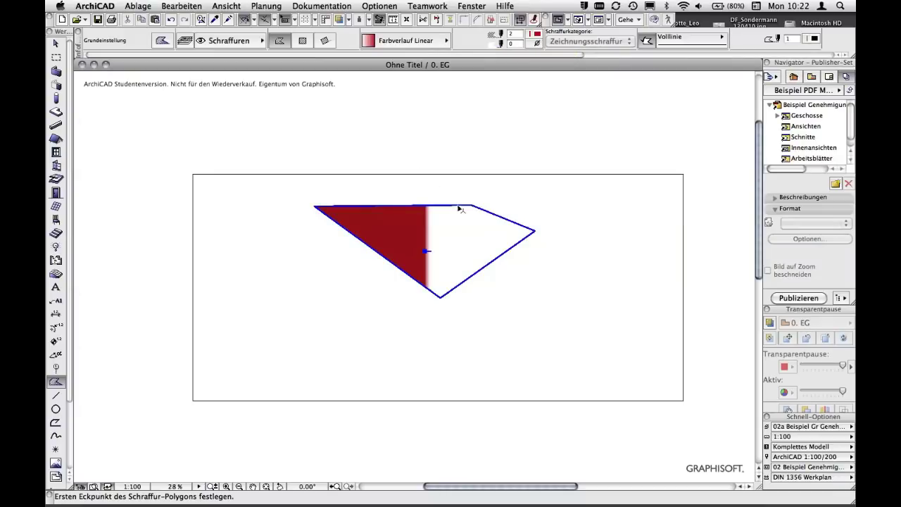
left_click(459, 207, "shift")
left_click(412, 43)
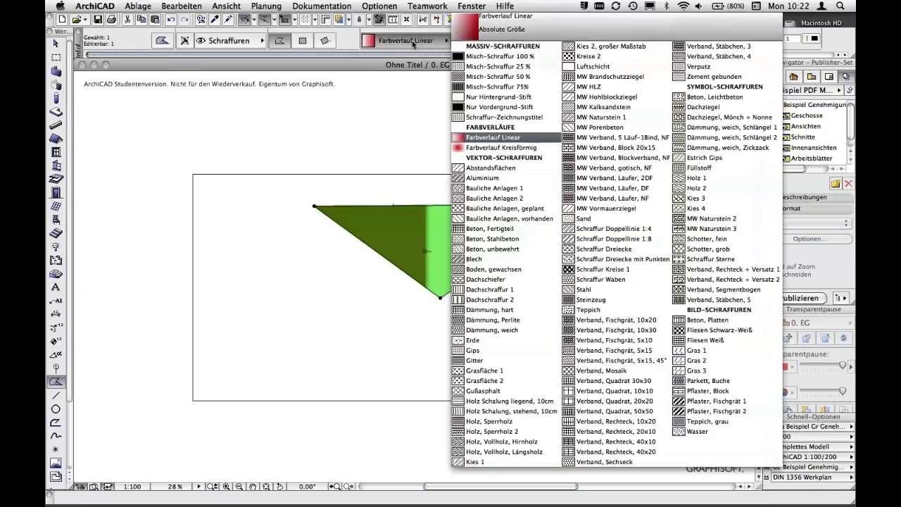
left_click(496, 60)
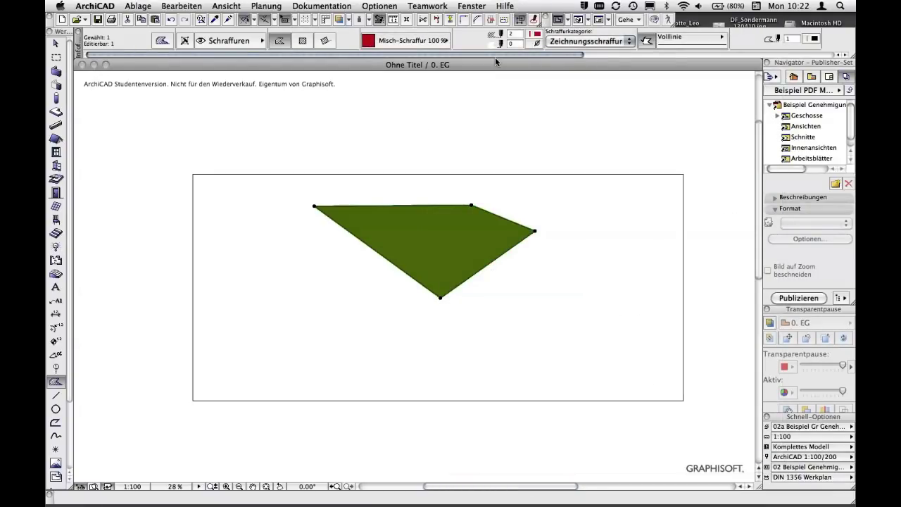
left_click(538, 35)
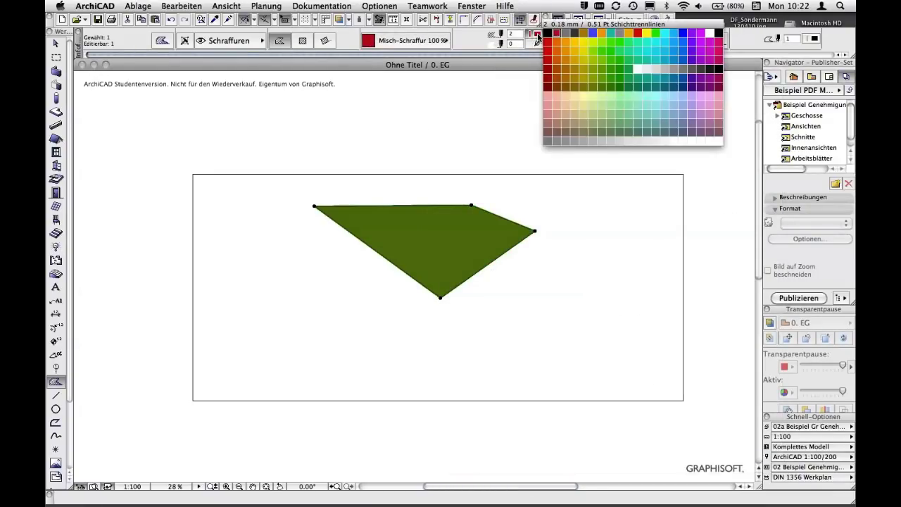
left_click(601, 33)
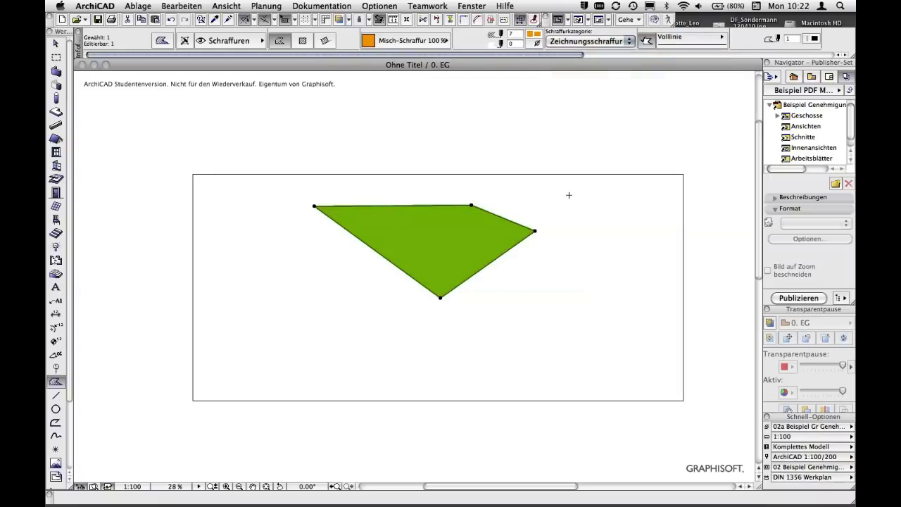
key("Escape")
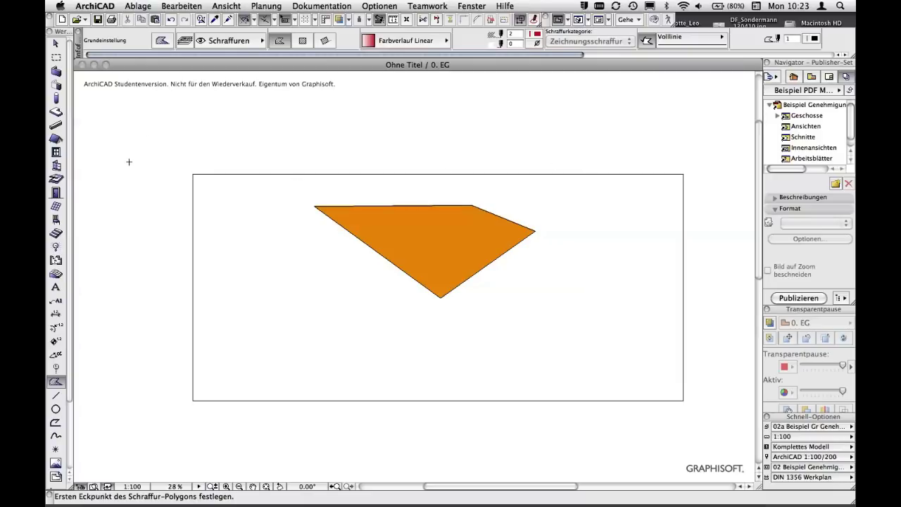
- Select all drawing elements, then just the frame lines, clearing each selection
left_click(56, 44)
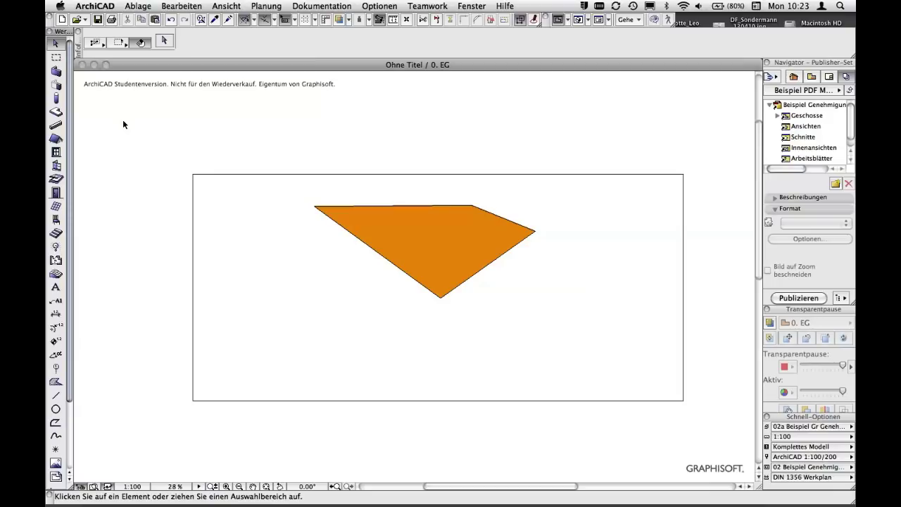
key("ctrl+a")
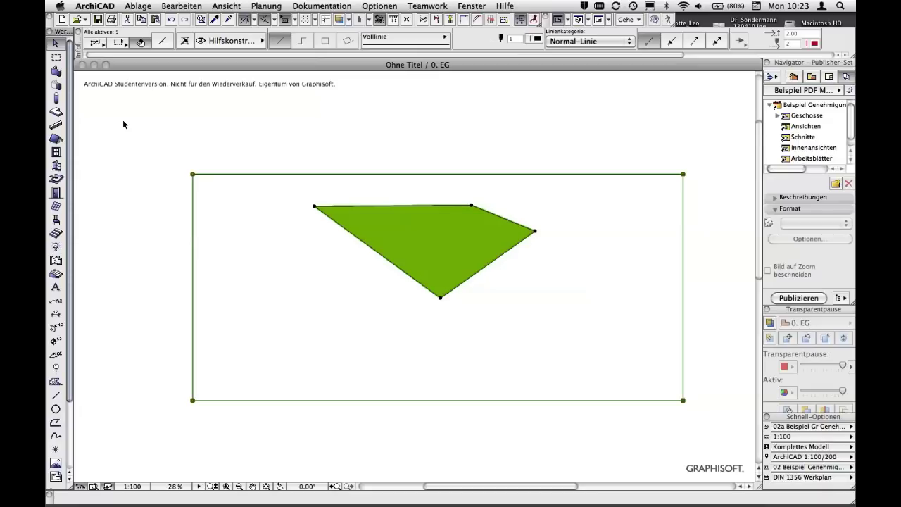
key("Escape")
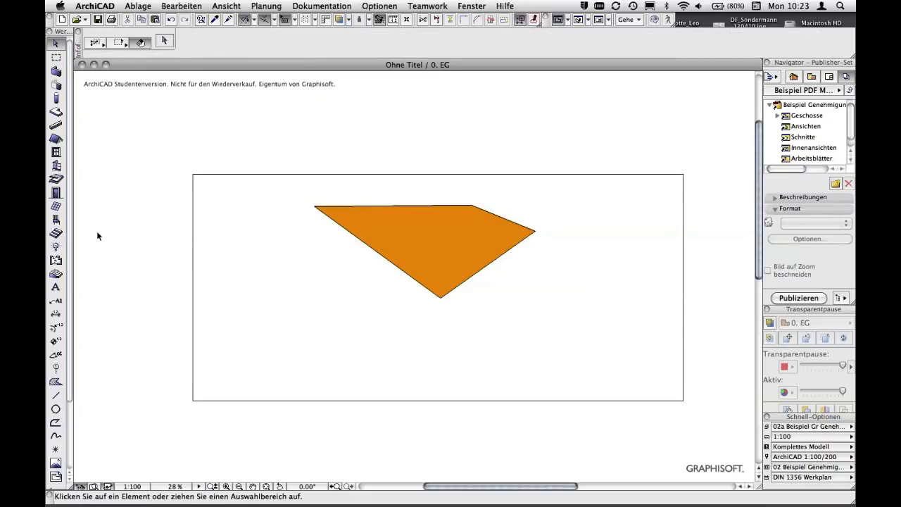
left_click(57, 396)
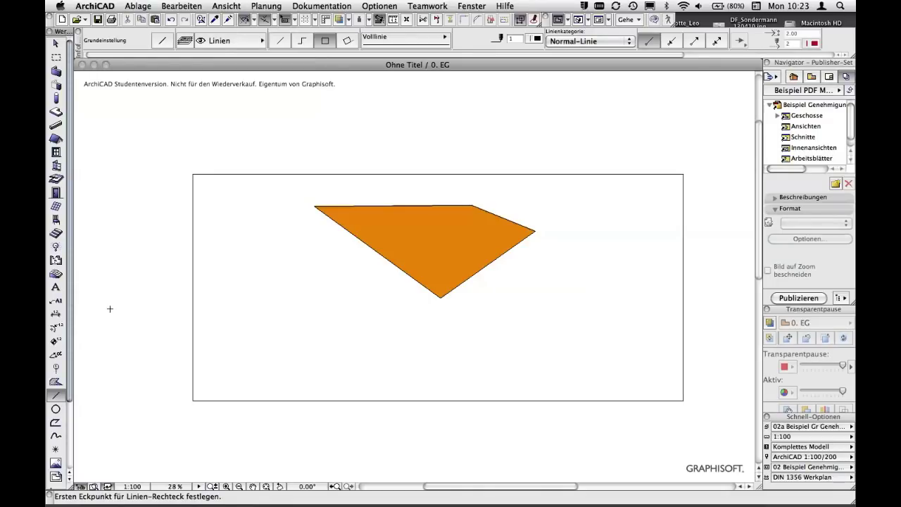
key("ctrl+a")
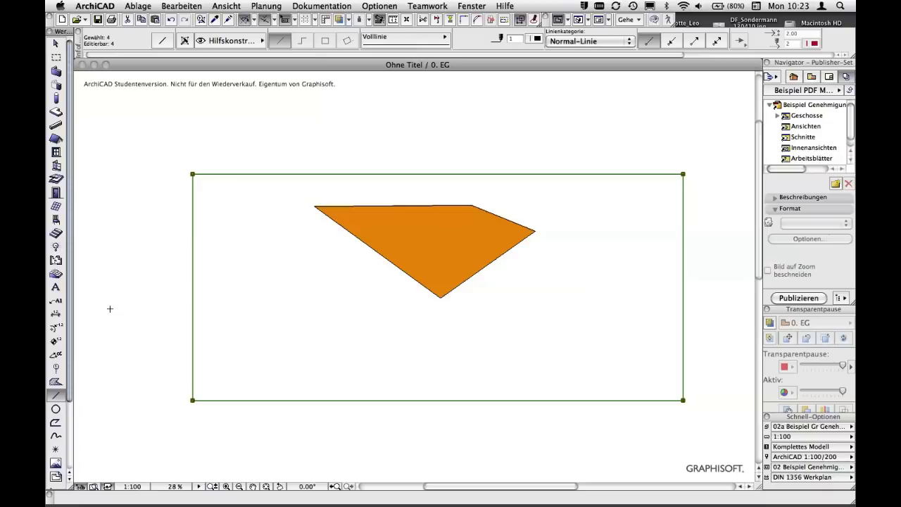
key("Escape")
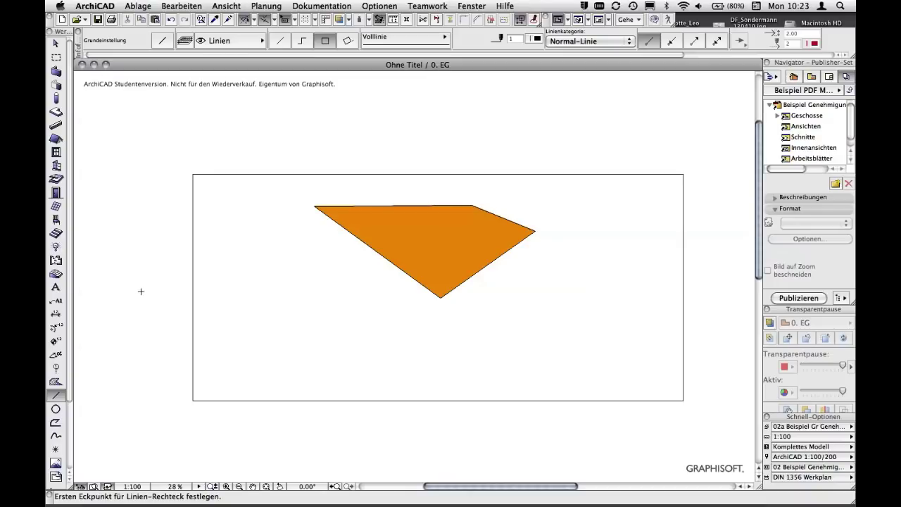
- Select everything with Cmd+A and delete the orange fill and frame
key("shift")
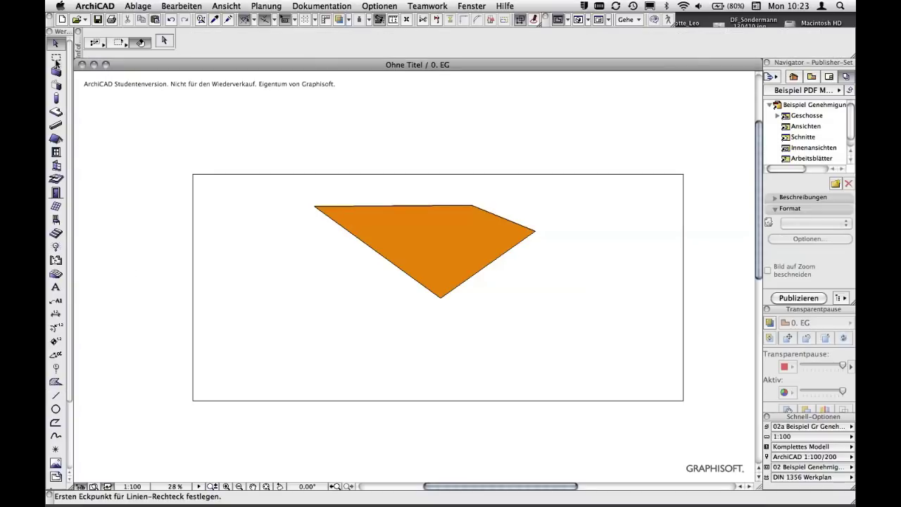
key("super+a")
key("Delete")
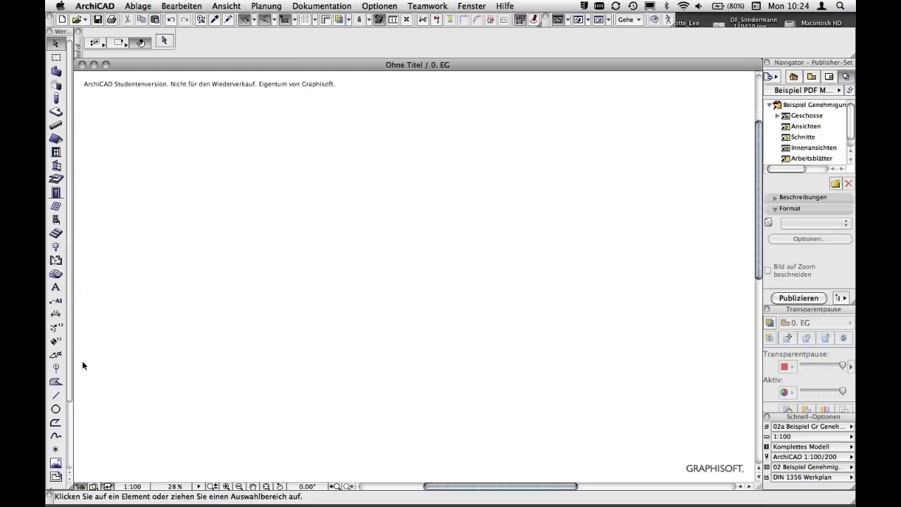
- Draw a single vertical line about 34.318 long in single-line mode, then select it
left_click(55, 396)
left_click(268, 400)
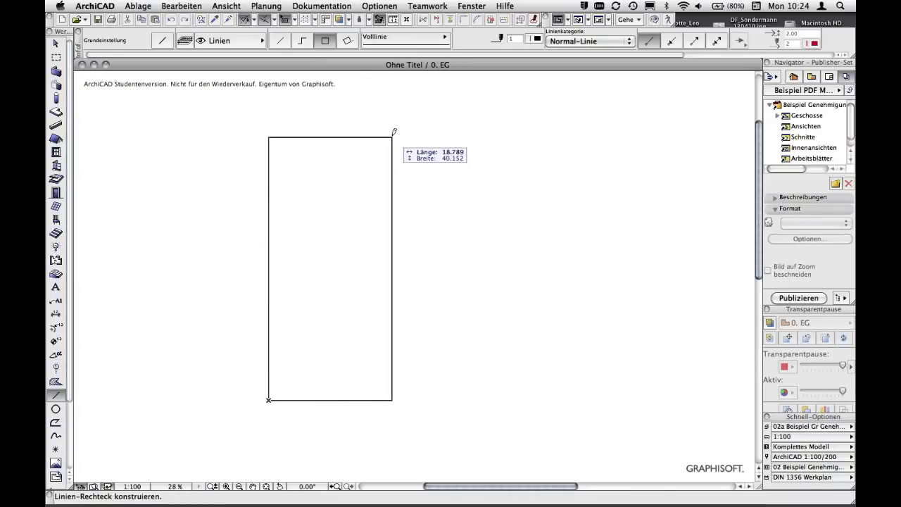
left_click(282, 40)
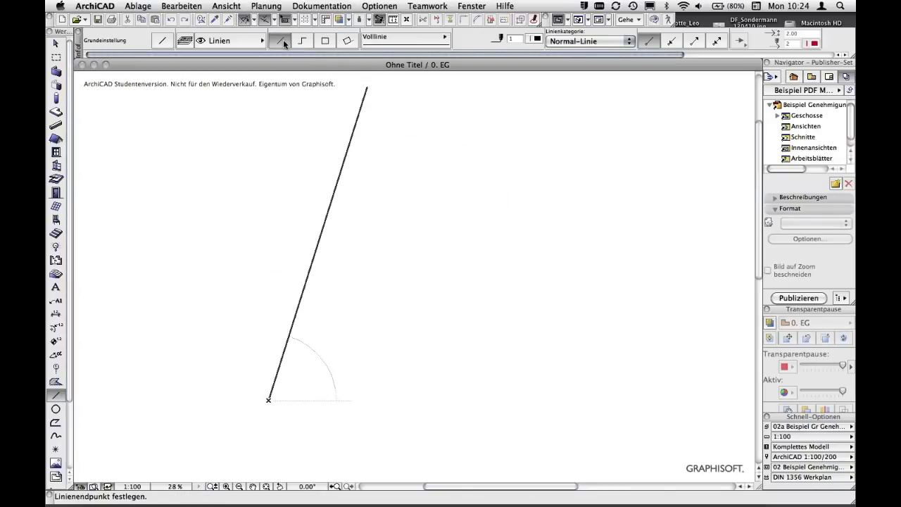
left_click(268, 174)
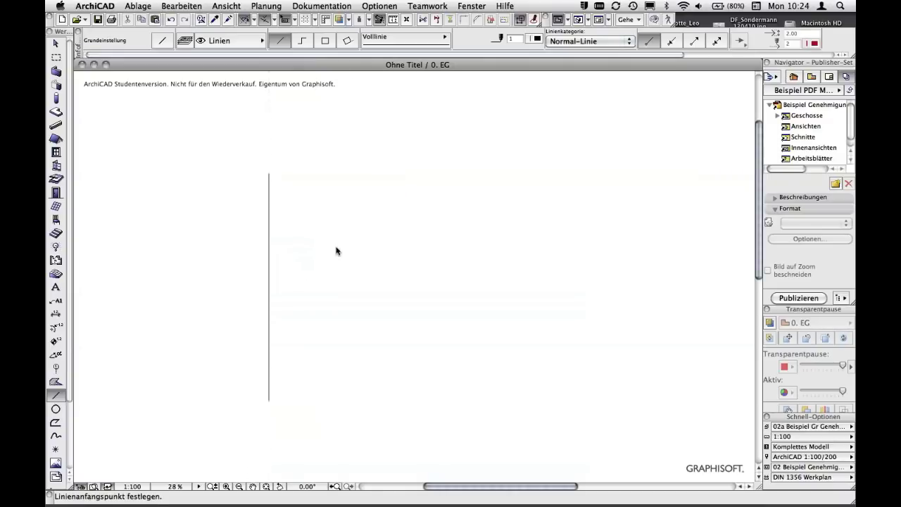
left_click(269, 305, "shift")
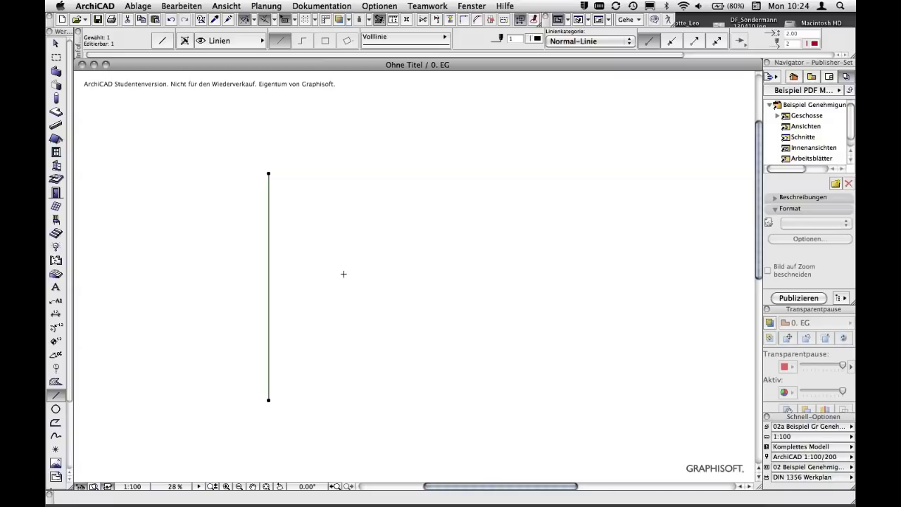
key("ctrl+d")
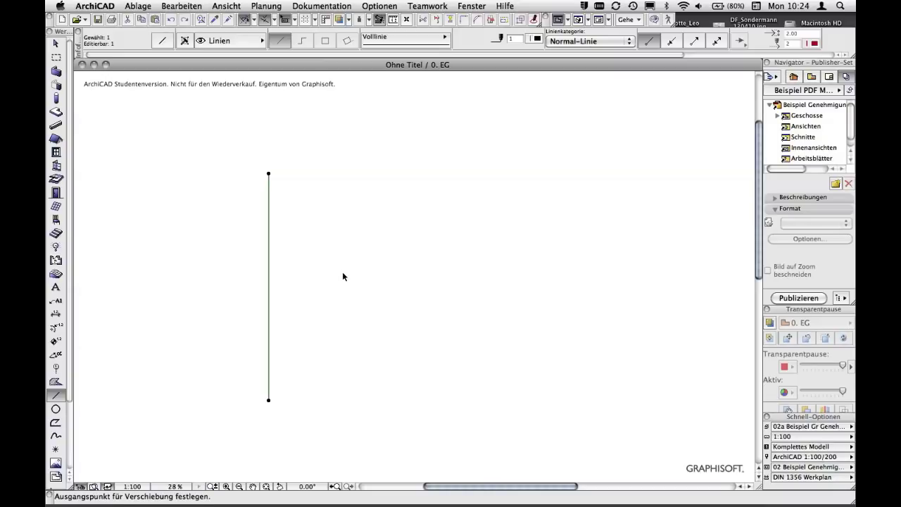
left_click(357, 294)
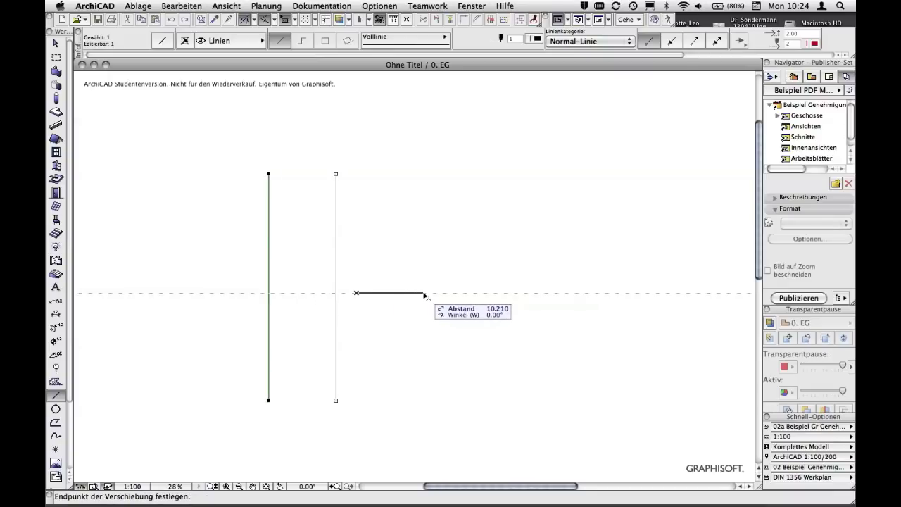
left_click(424, 294)
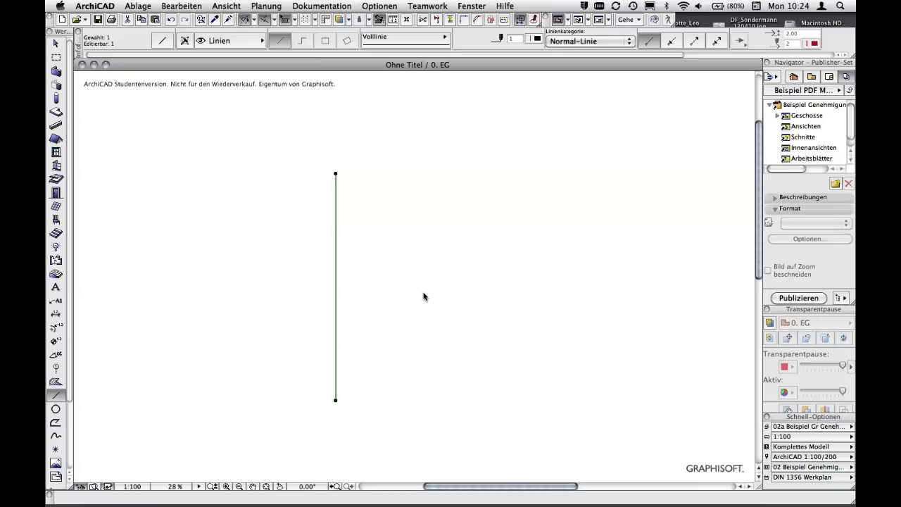
key("ctrl+z")
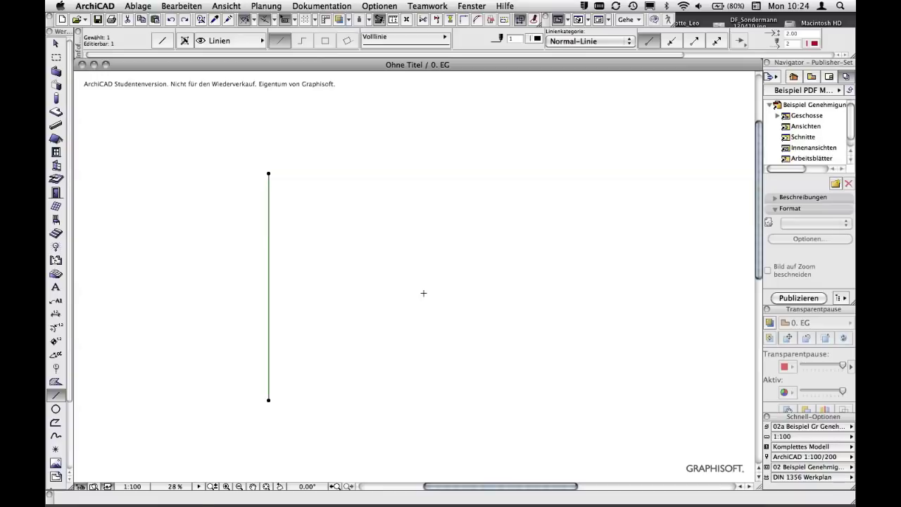
key("ctrl+d")
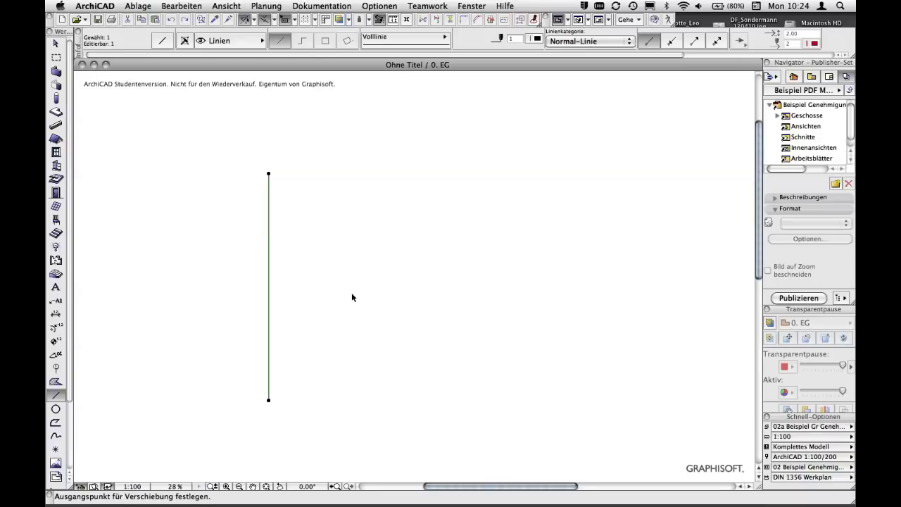
key("alt")
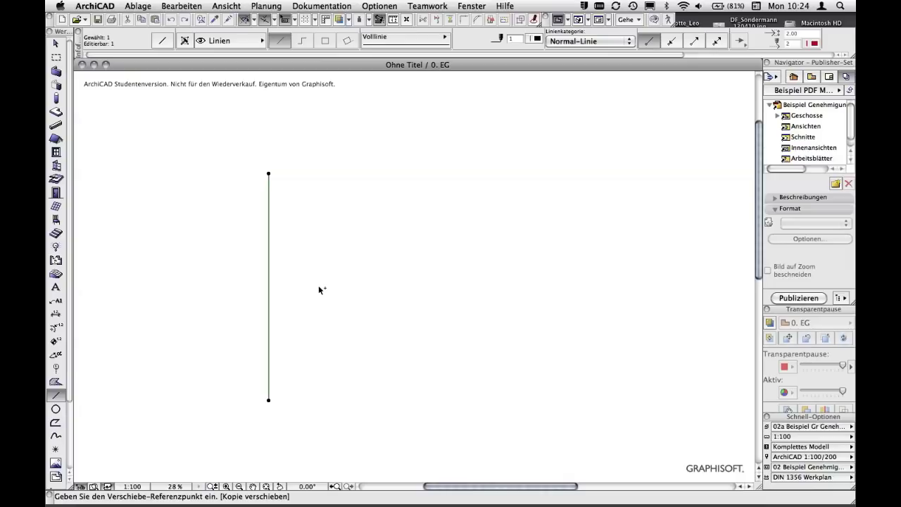
- Place a copy of the line to its right, then undo it
left_click(318, 286)
left_click(396, 287)
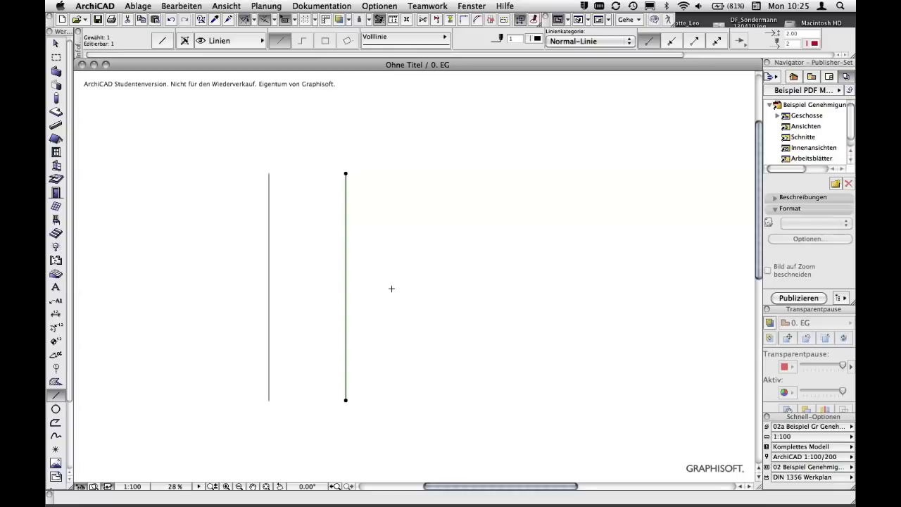
key("ctrl+z")
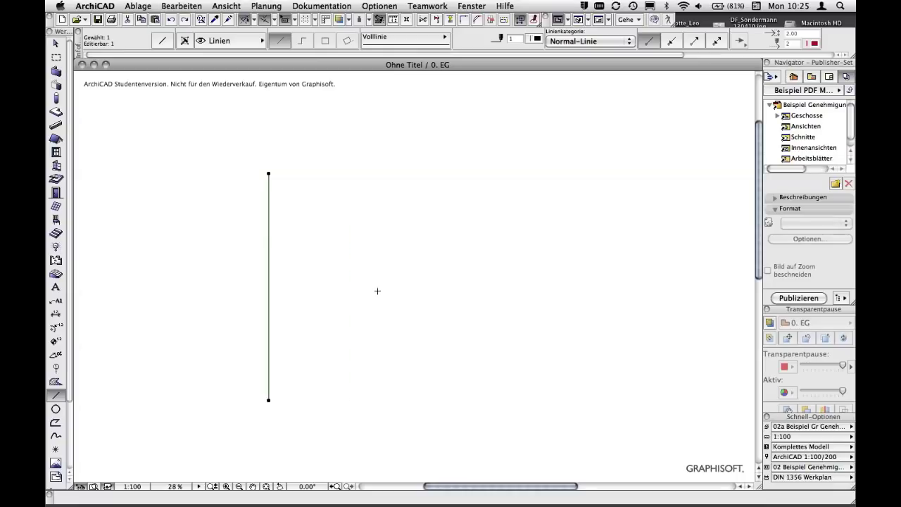
- Drag a copy of the line to the right again and undo that copy
key("ctrl+d")
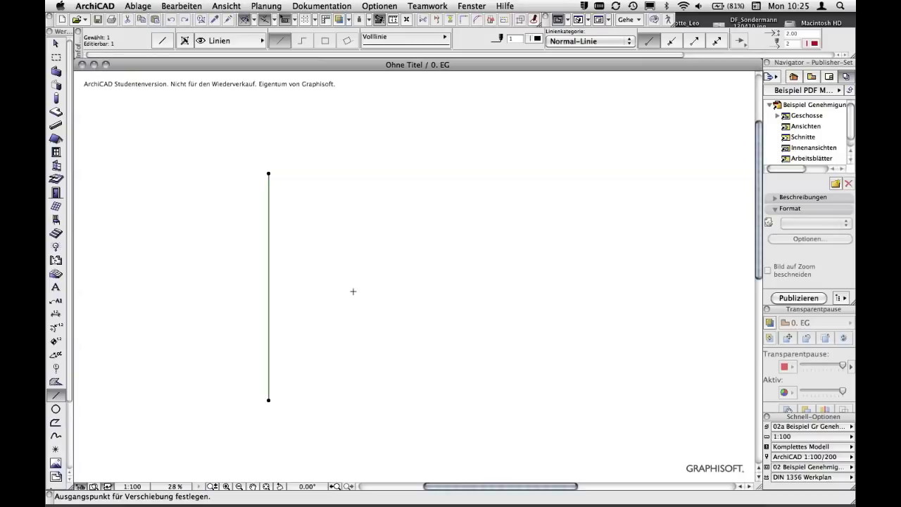
key("alt")
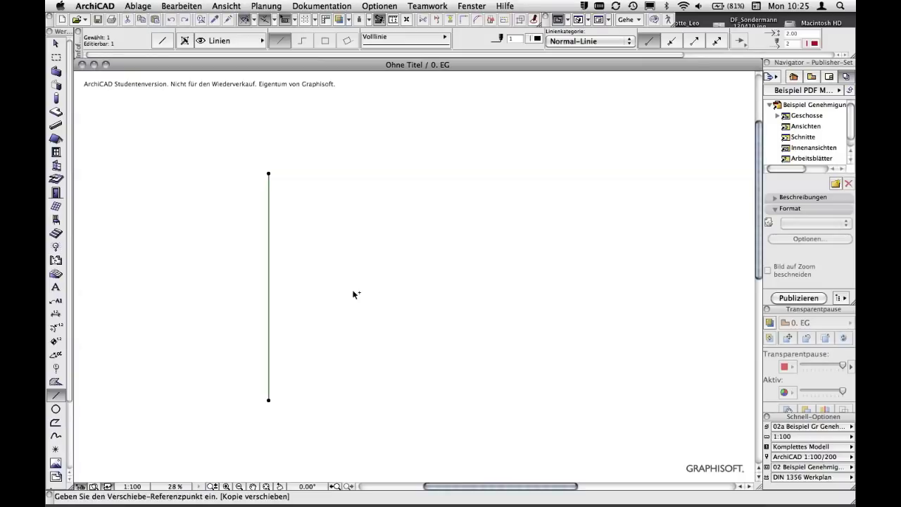
left_click(354, 294)
left_click(398, 294)
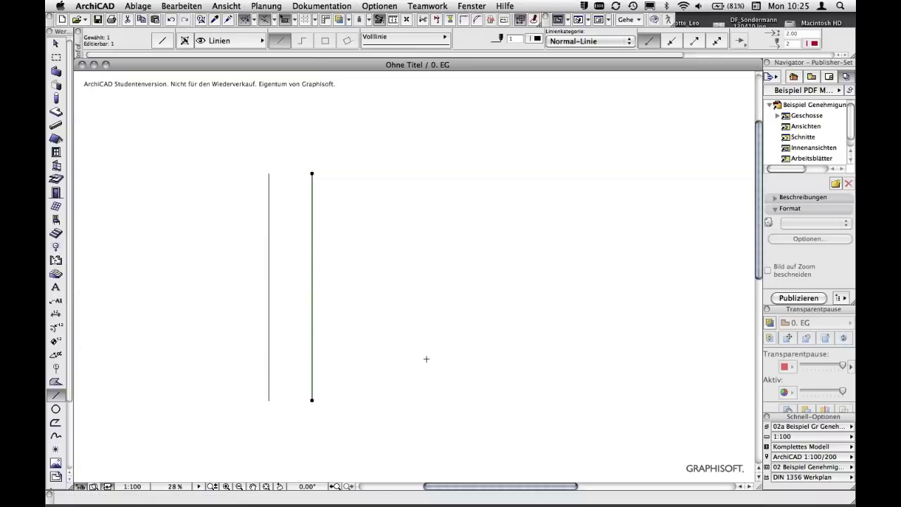
key("ctrl+z")
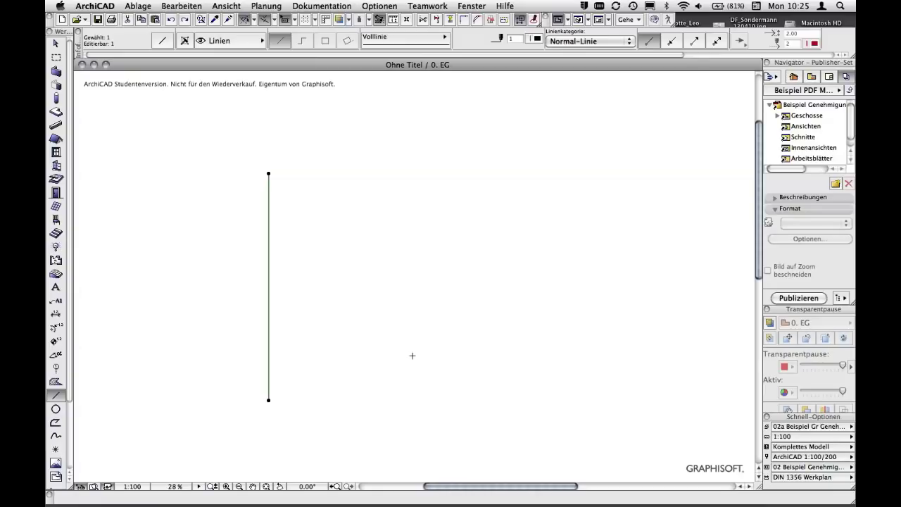
- Place another copy beside the original line and undo it as well
key("super+d")
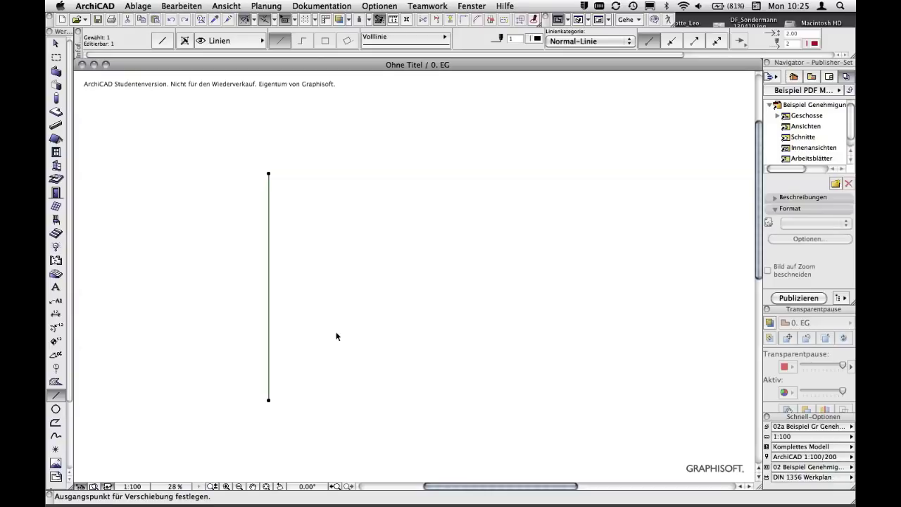
left_click(335, 333)
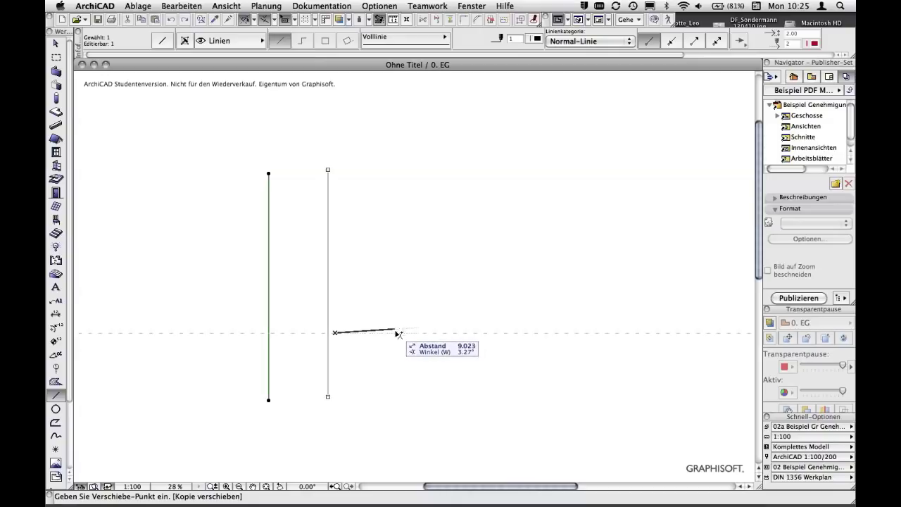
key("Escape")
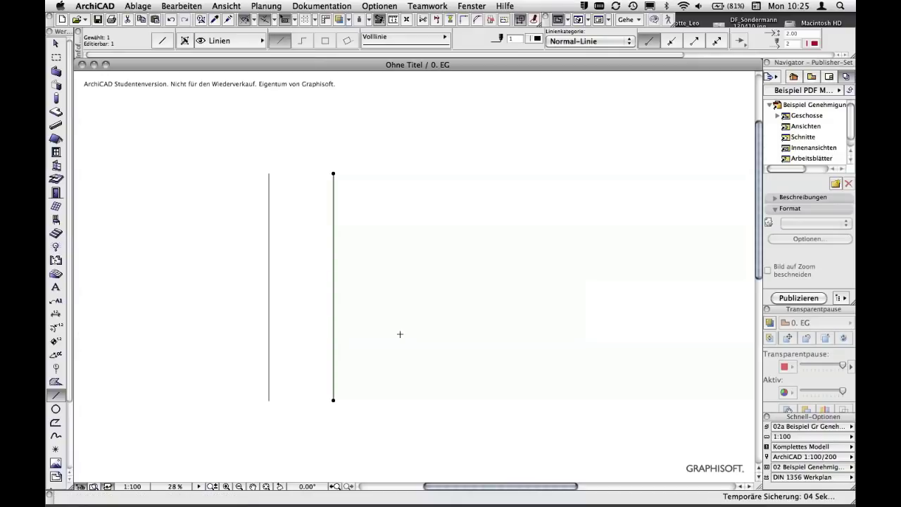
key("super+z")
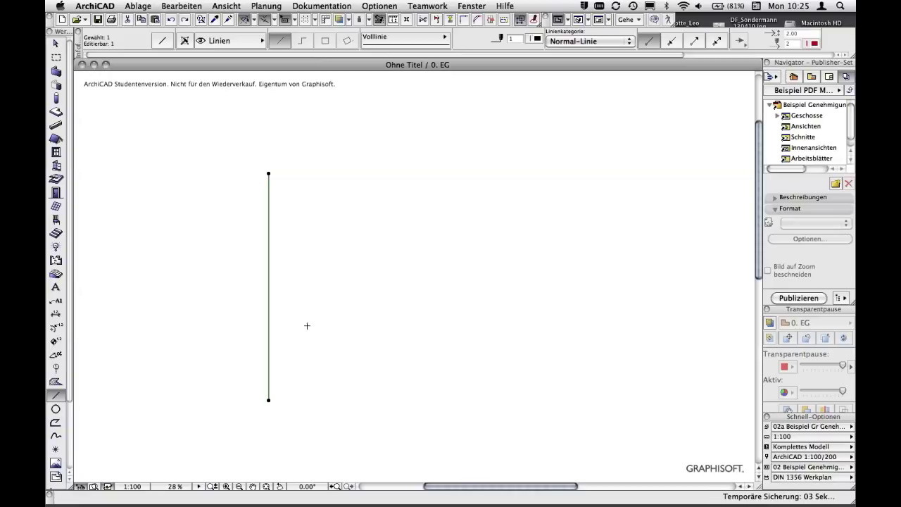
key("ctrl+d")
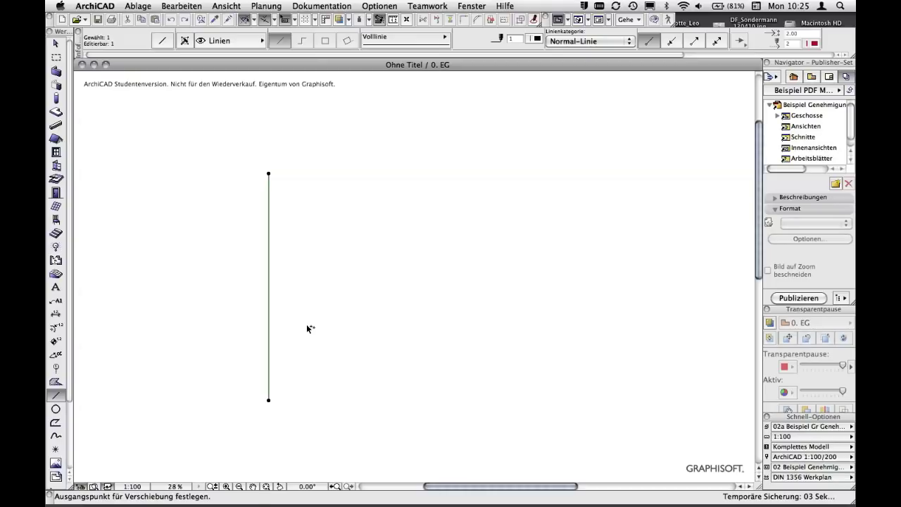
left_click(307, 325)
left_click(350, 326)
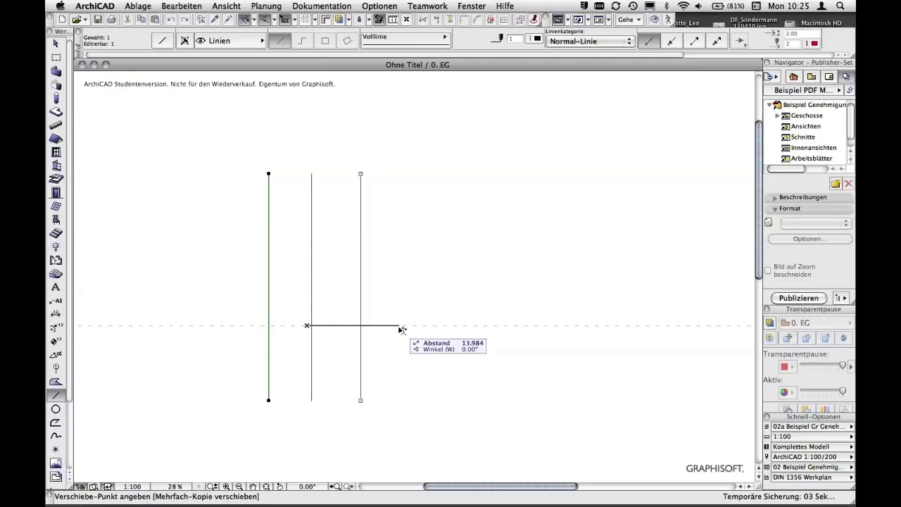
left_click(398, 326)
left_click(464, 325)
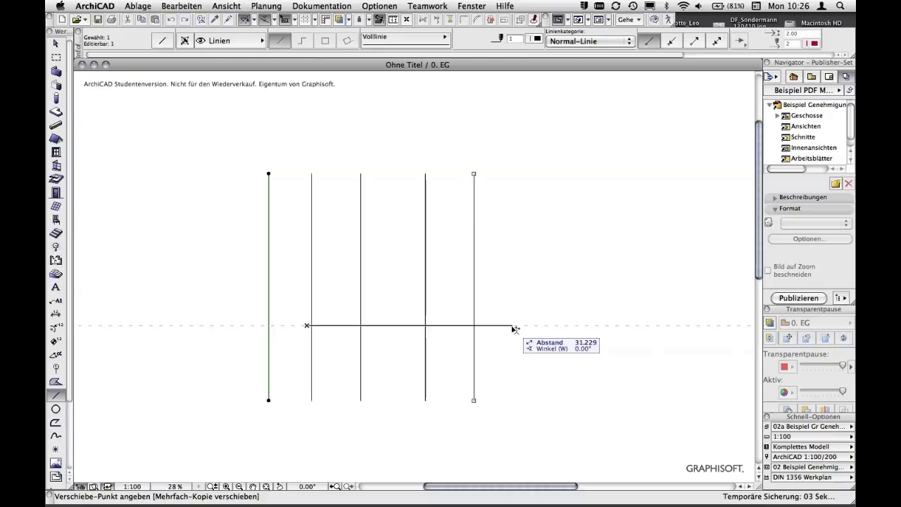
double_click(513, 326)
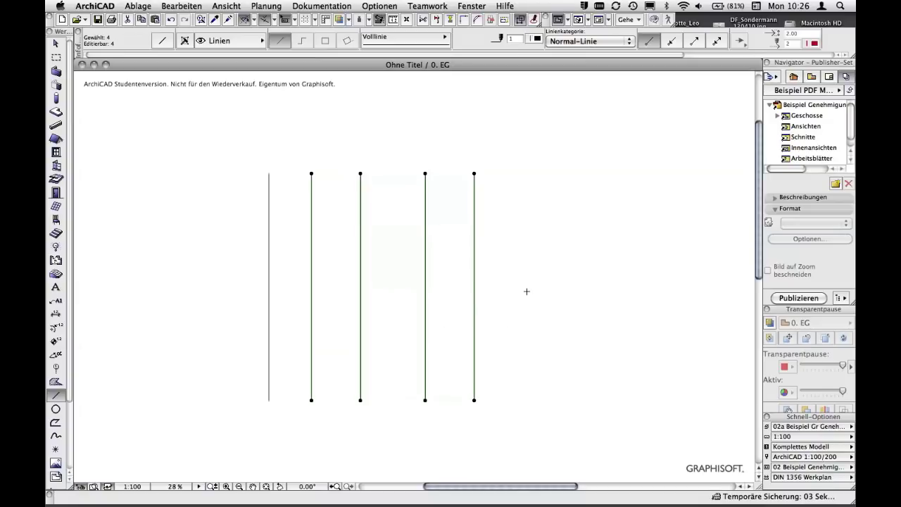
key("ctrl+z")
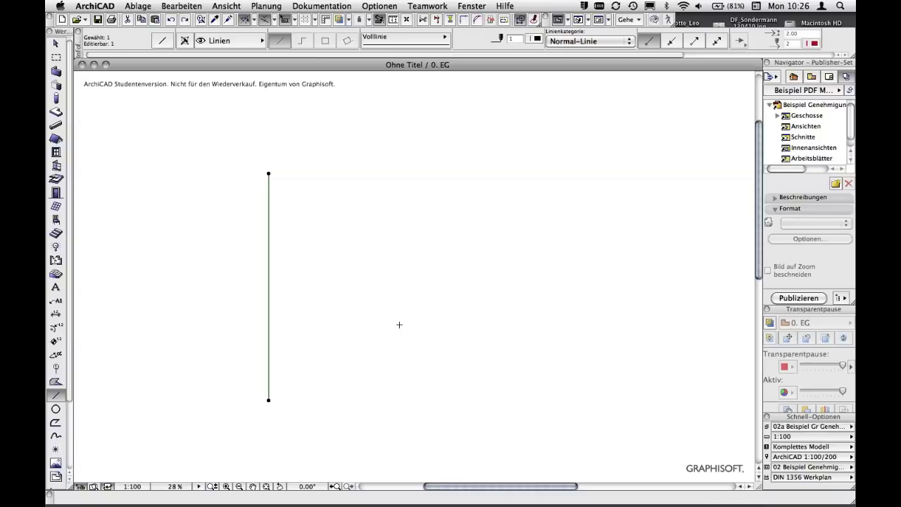
key("super+e")
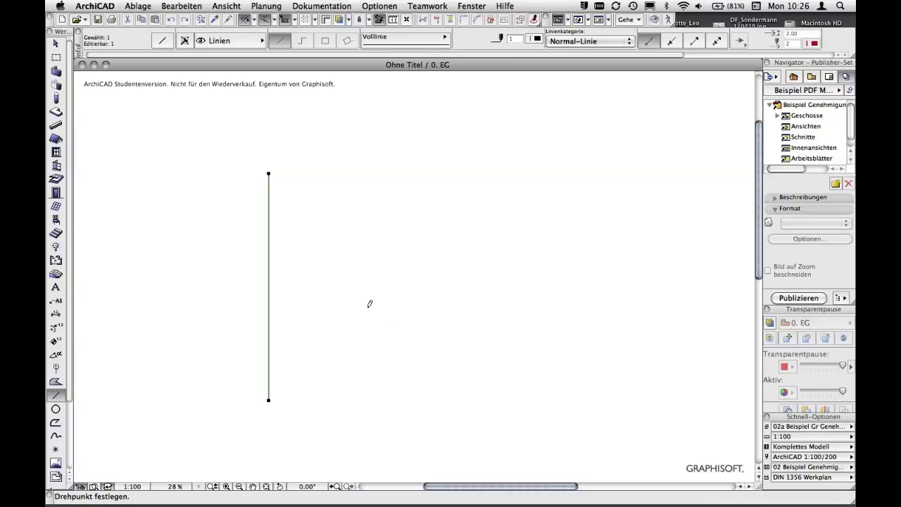
left_click(367, 306)
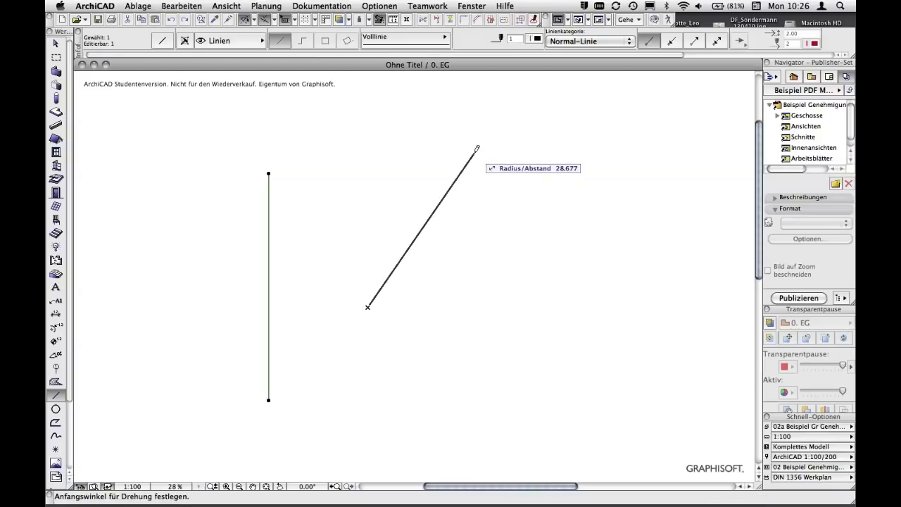
left_click(477, 149)
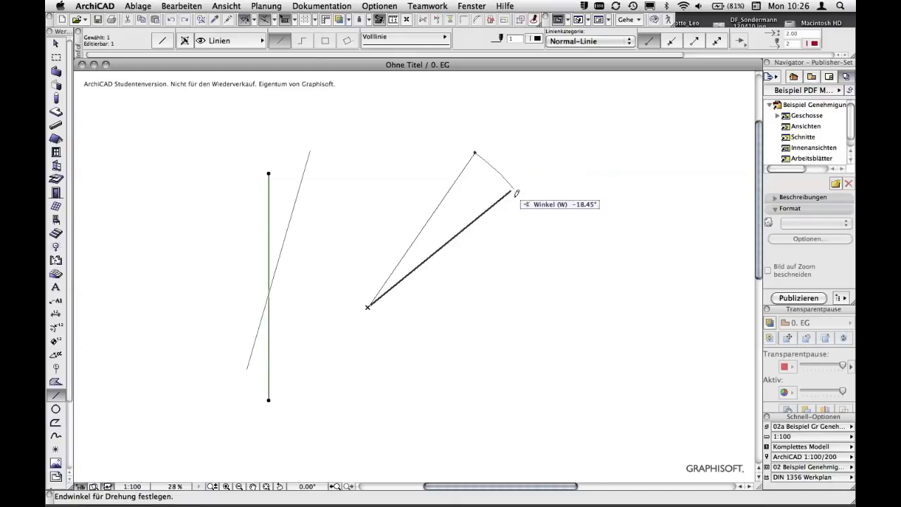
left_click(548, 268)
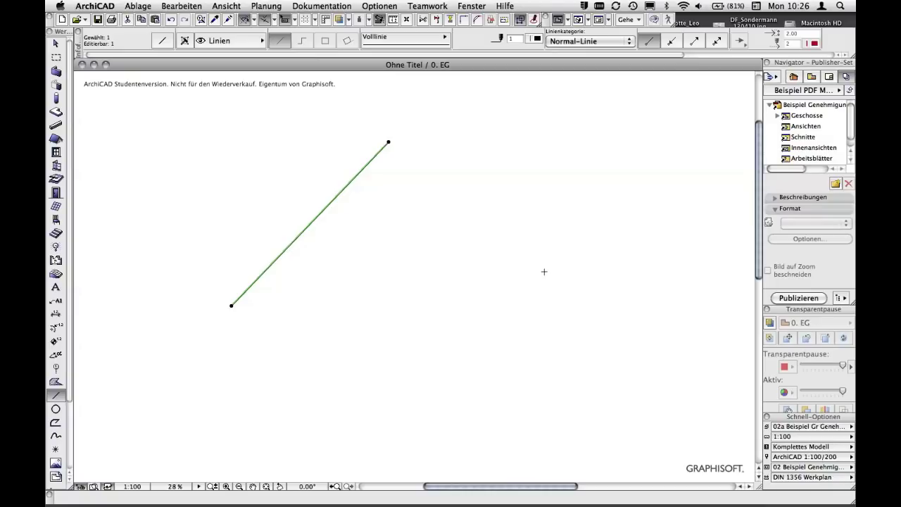
key("ctrl+z")
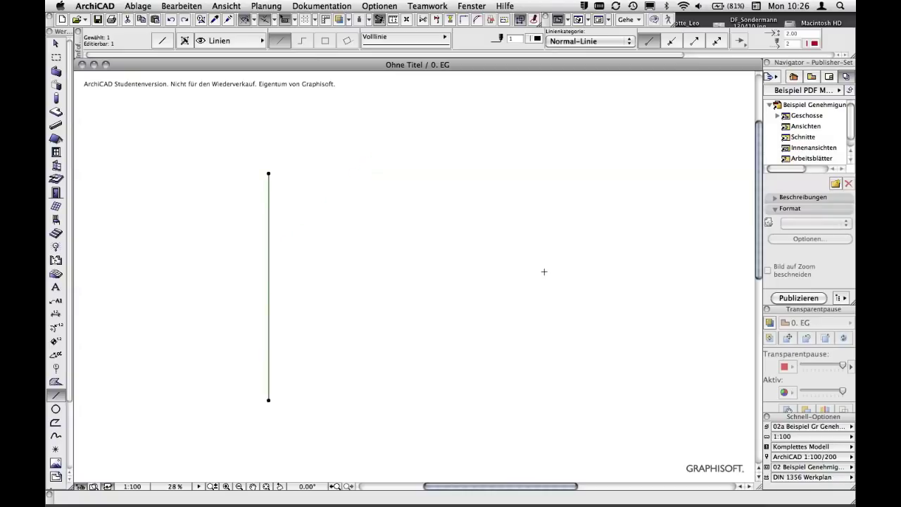
key("ctrl+e")
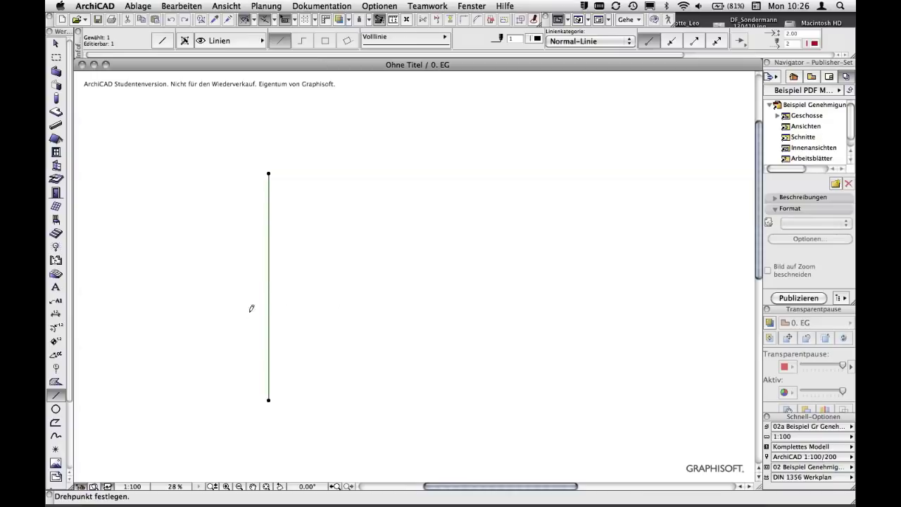
left_click(182, 349)
left_click(182, 270)
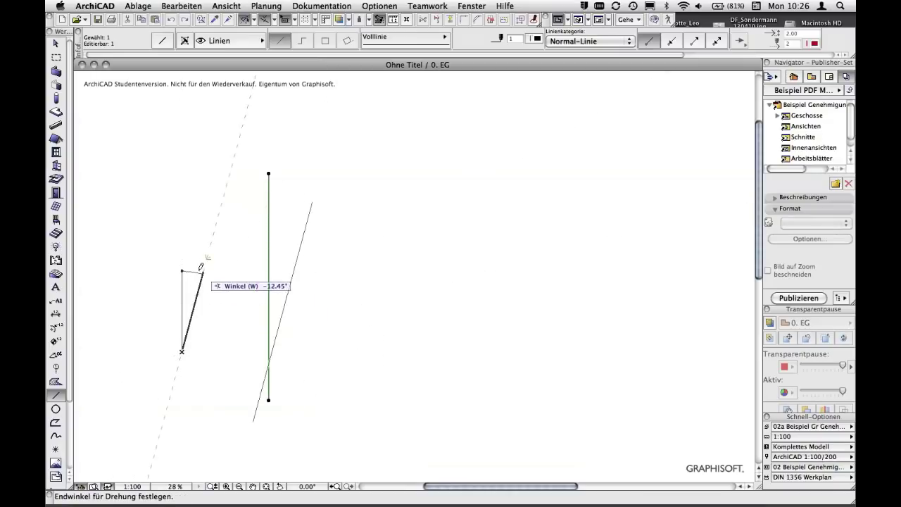
left_click(183, 269)
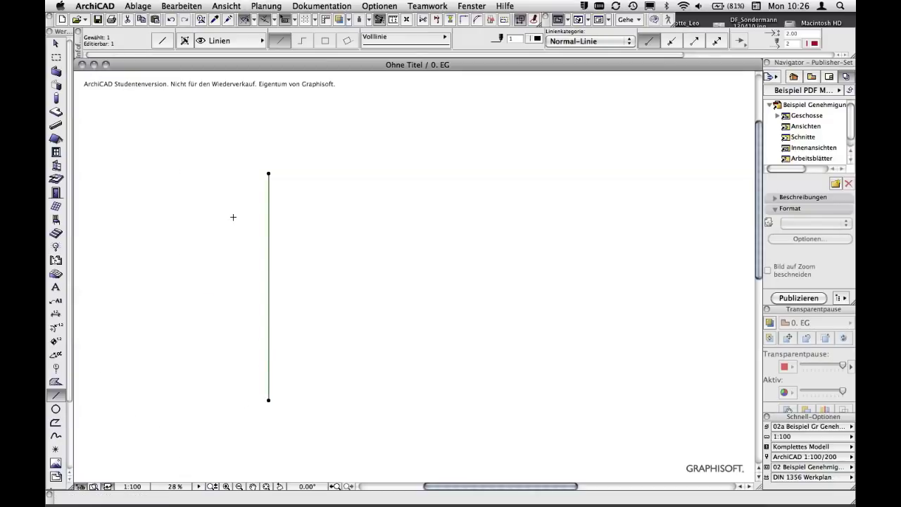
key("super+e")
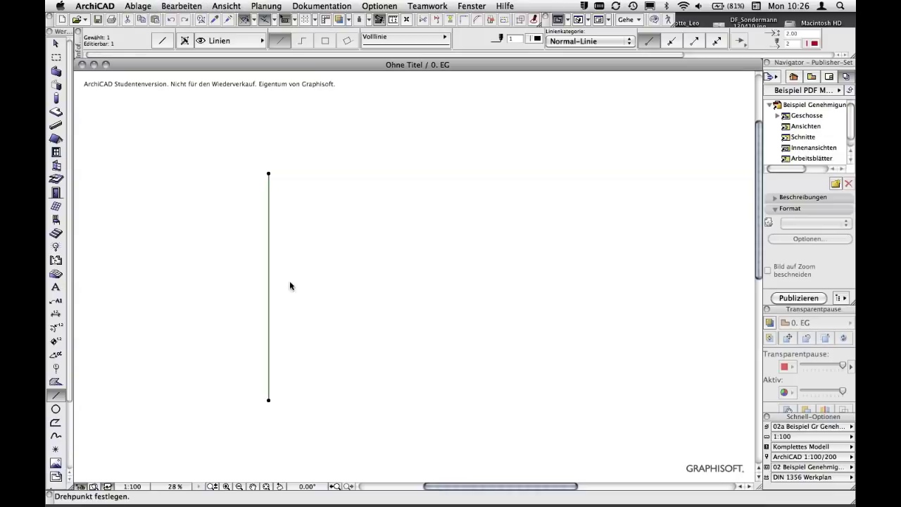
left_click(269, 398)
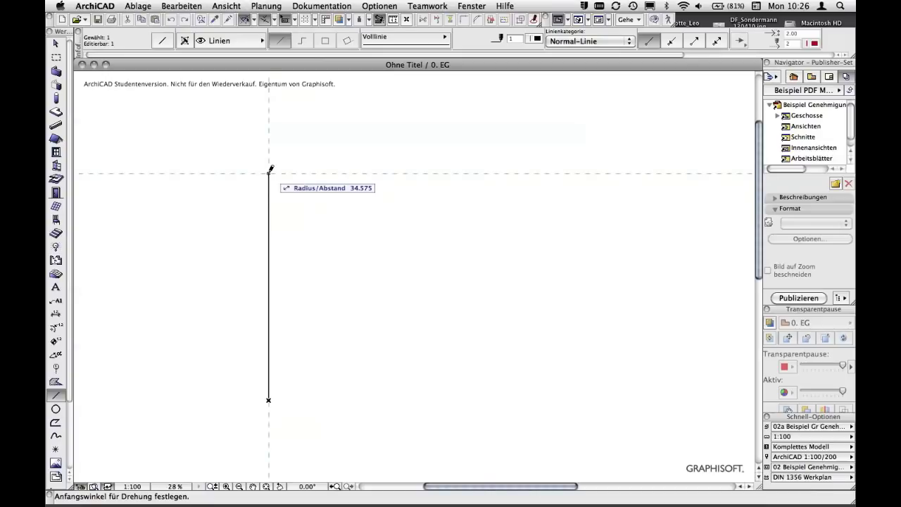
left_click(269, 171)
left_click(496, 290)
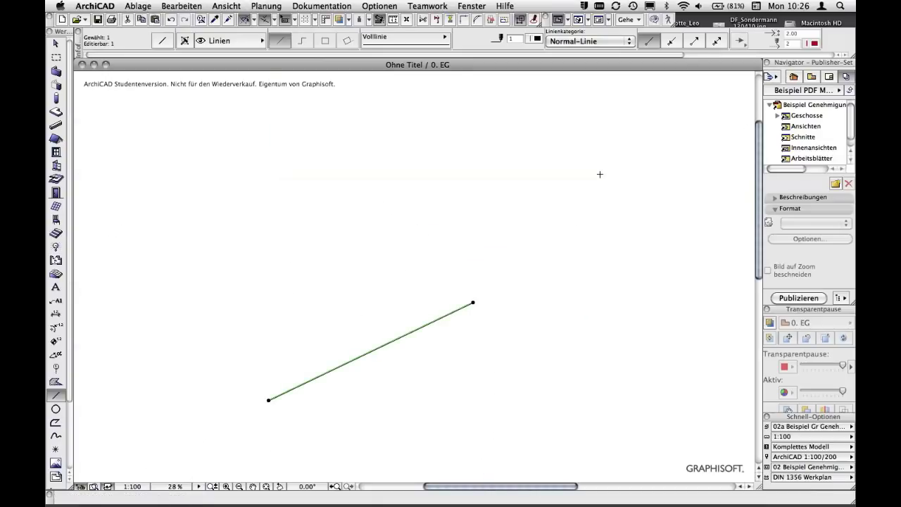
key("ctrl+z")
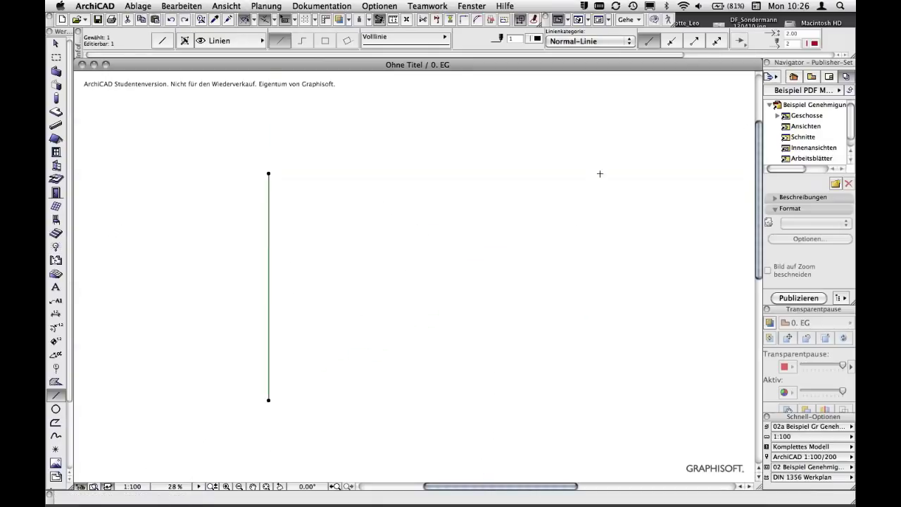
key("ctrl+e")
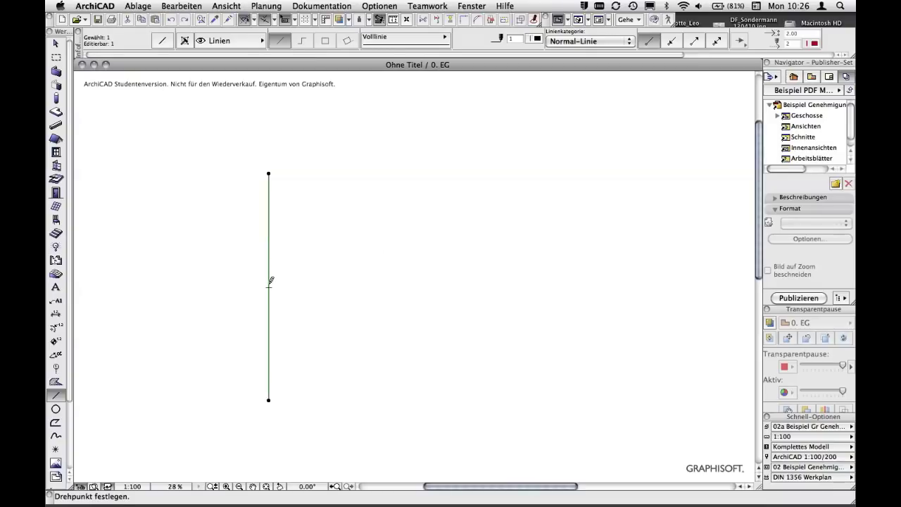
left_click(268, 286)
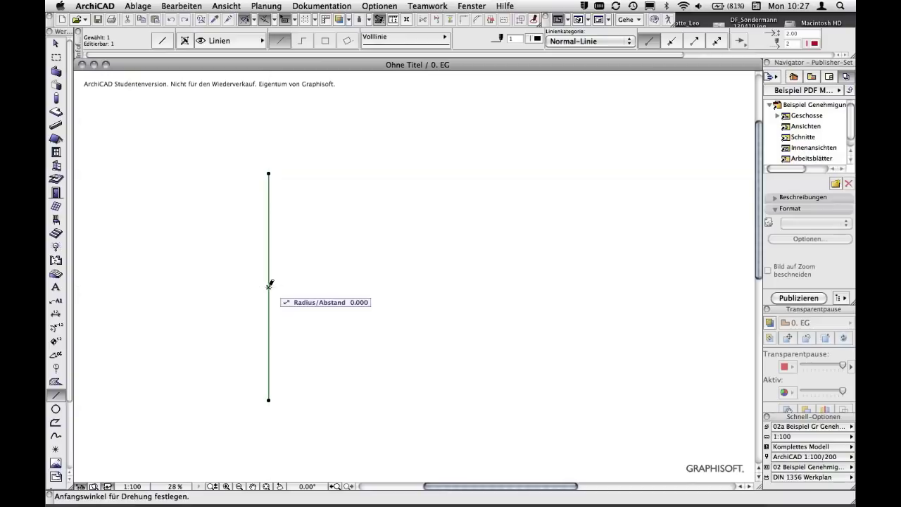
left_click(270, 105)
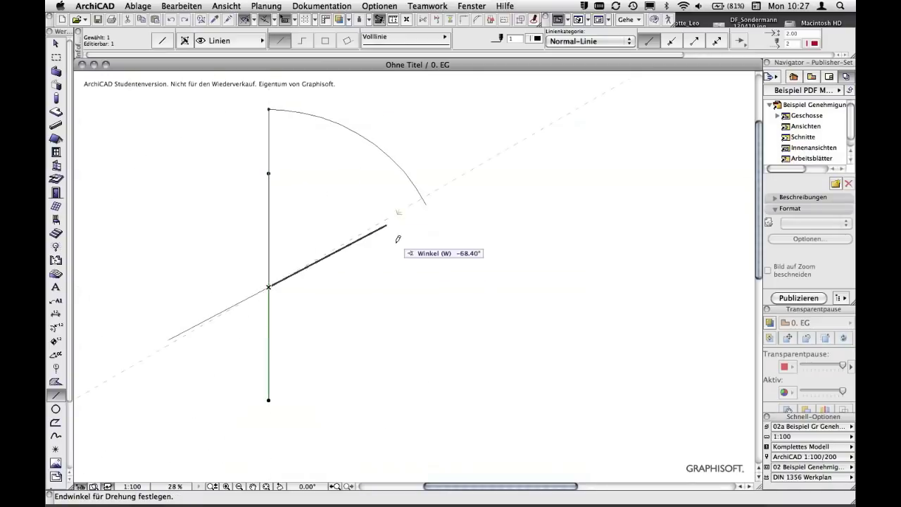
left_click(412, 286)
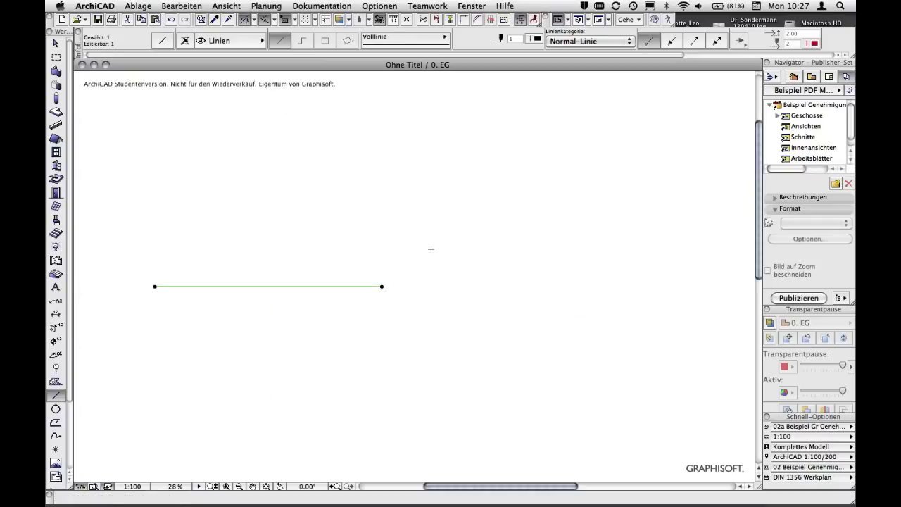
key("ctrl+z")
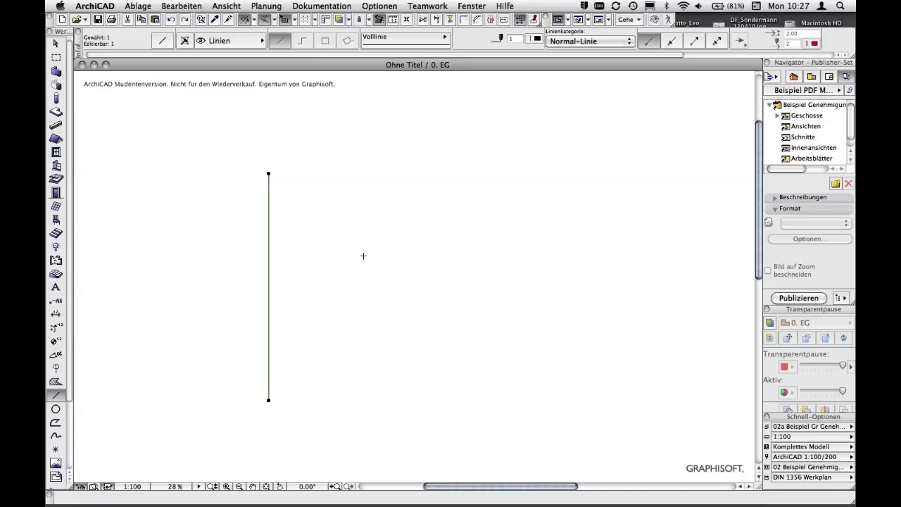
key("super+alt+e")
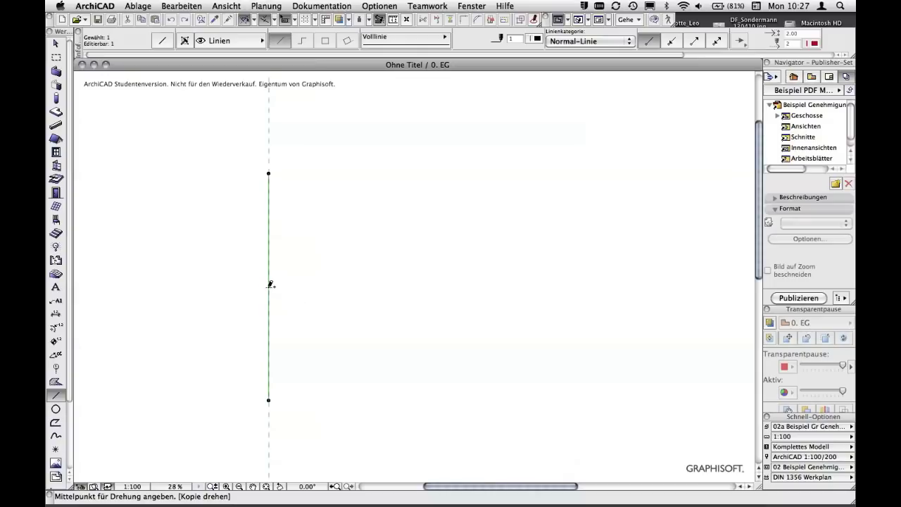
left_click(268, 285)
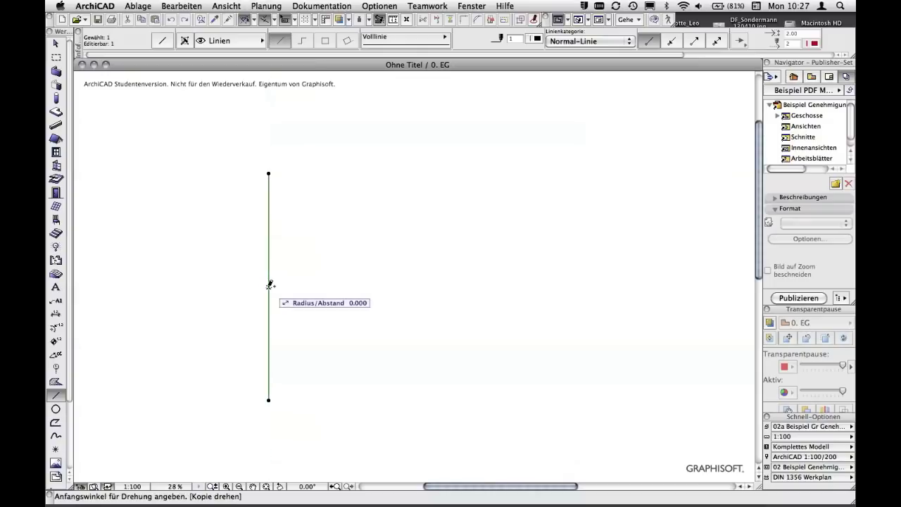
left_click(268, 127)
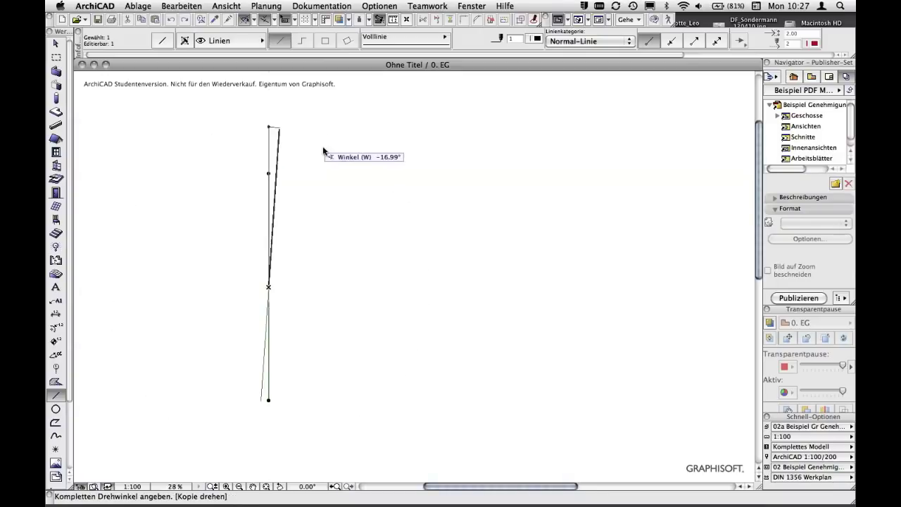
left_click(447, 296)
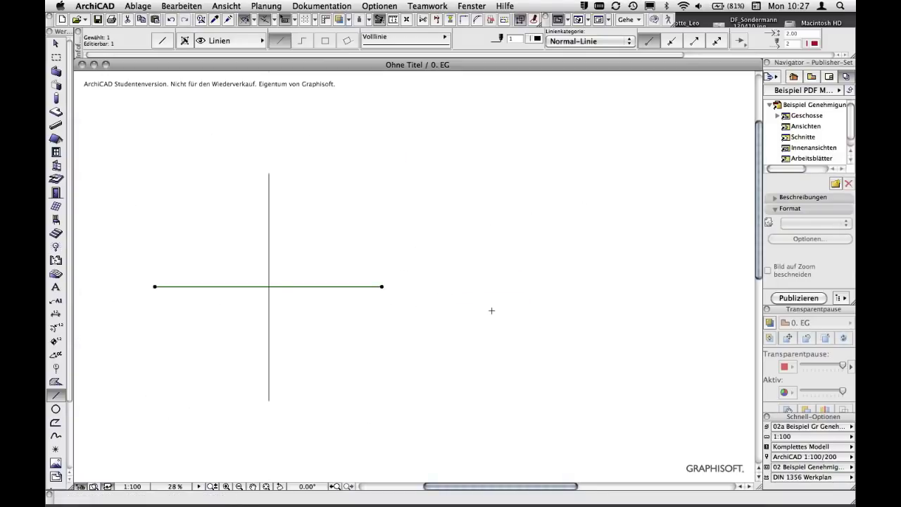
key("ctrl+z")
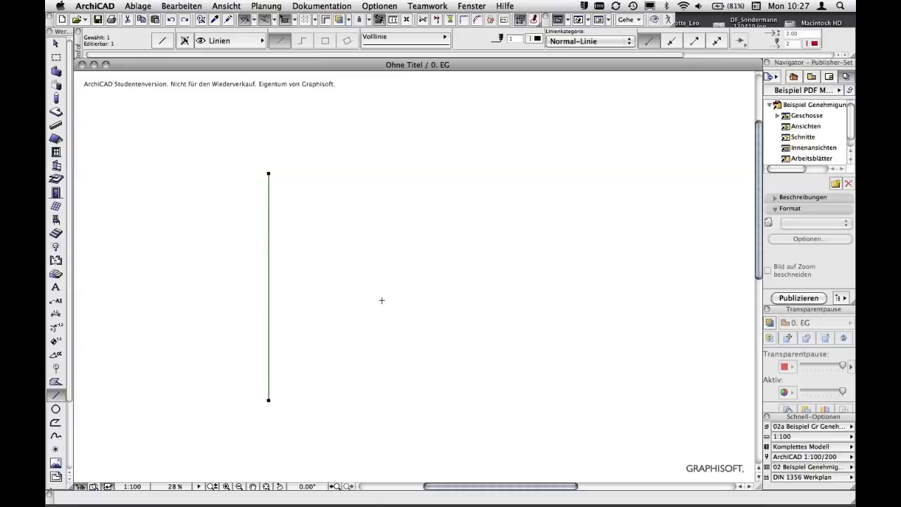
key("ctrl+e")
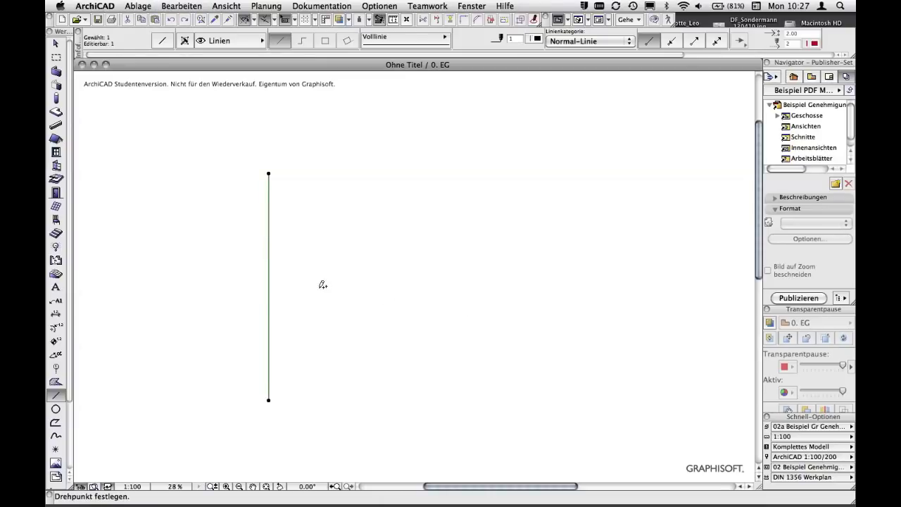
left_click(269, 286)
left_click(269, 174)
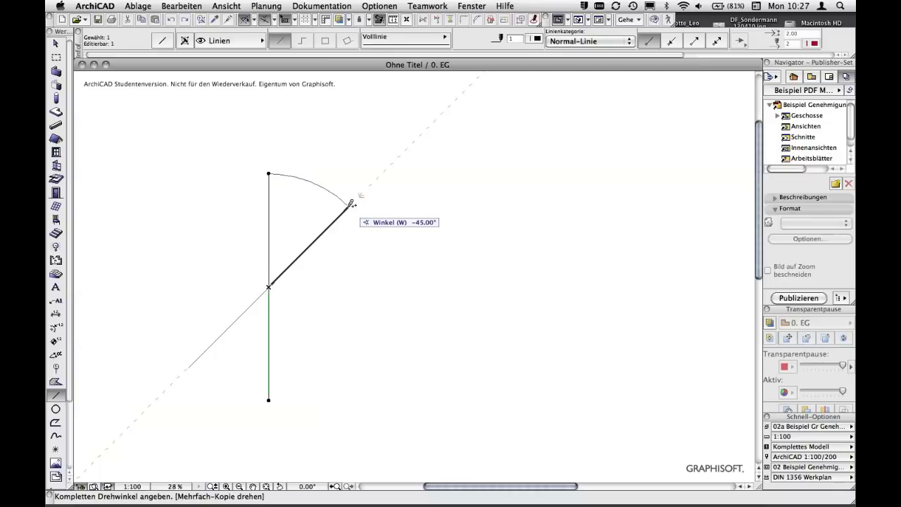
left_click(351, 204)
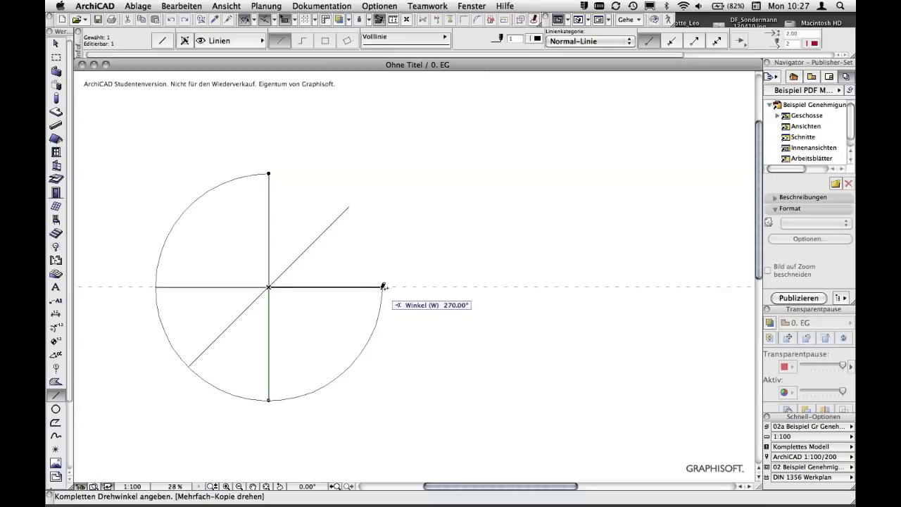
left_click(383, 287)
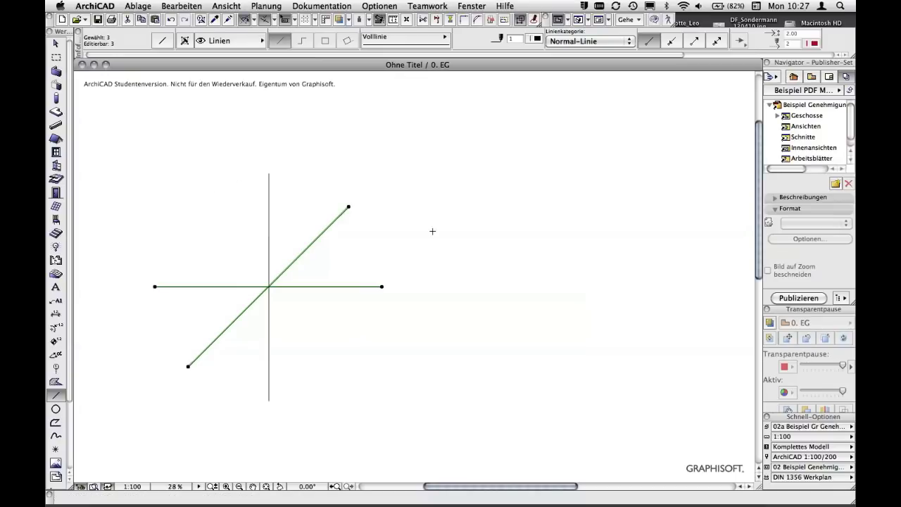
key("Escape")
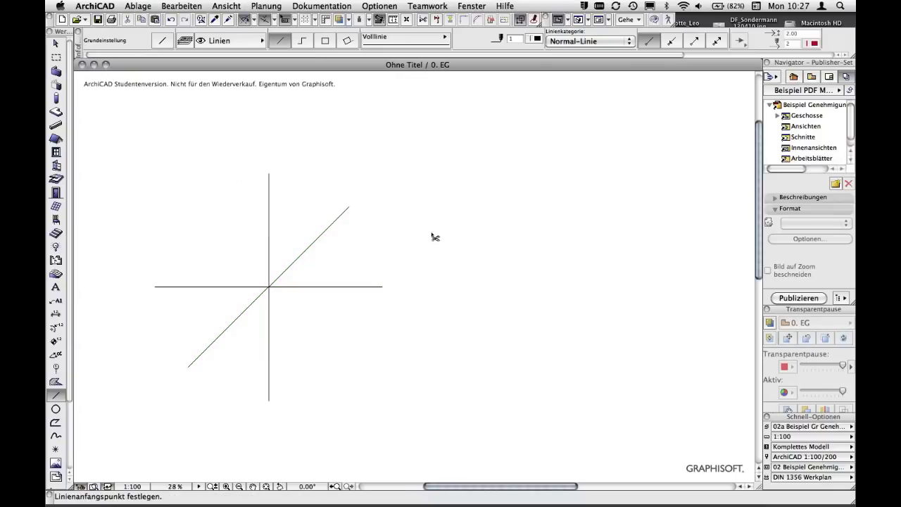
key("ctrl+z")
key("ctrl+z")
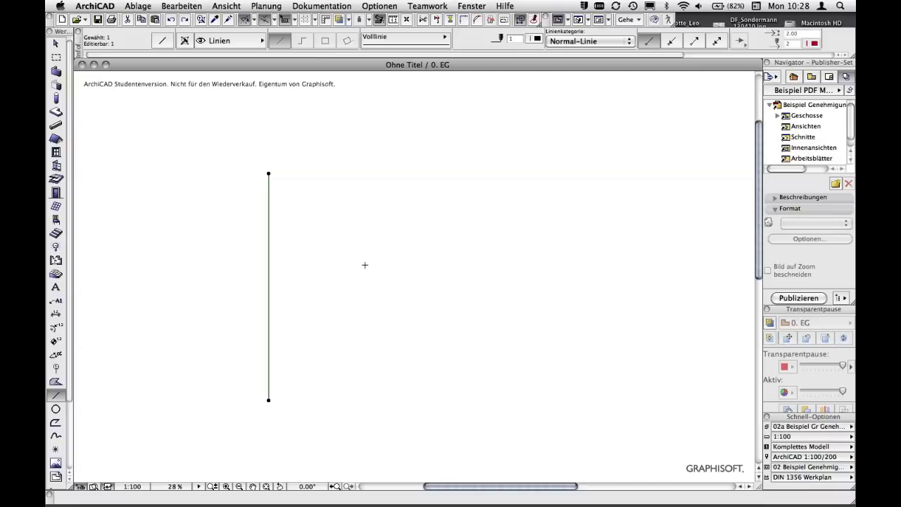
- Mirror the line about a vertical axis, then undo the mirror
key("super+m")
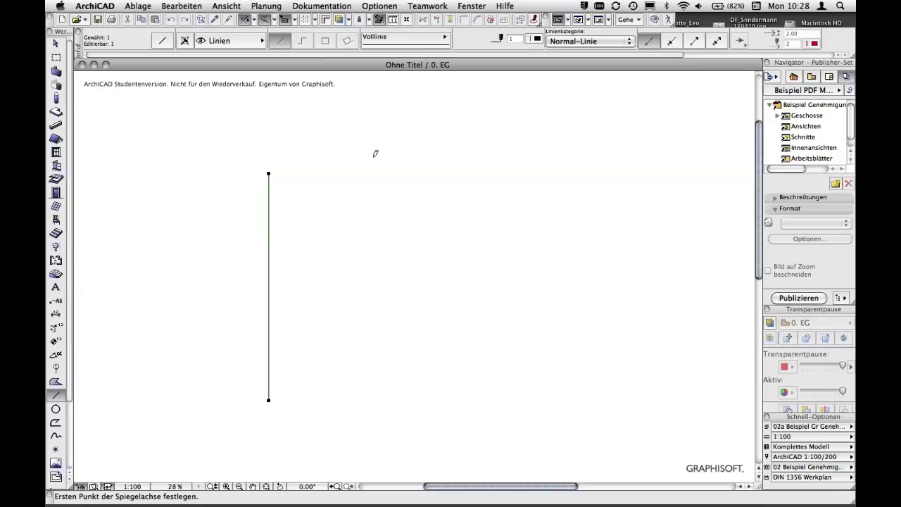
left_click(363, 109)
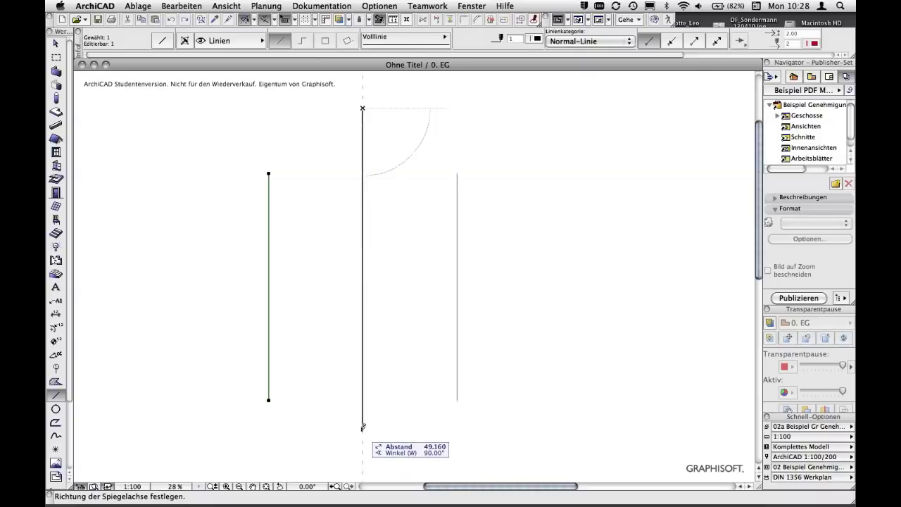
left_click(363, 427)
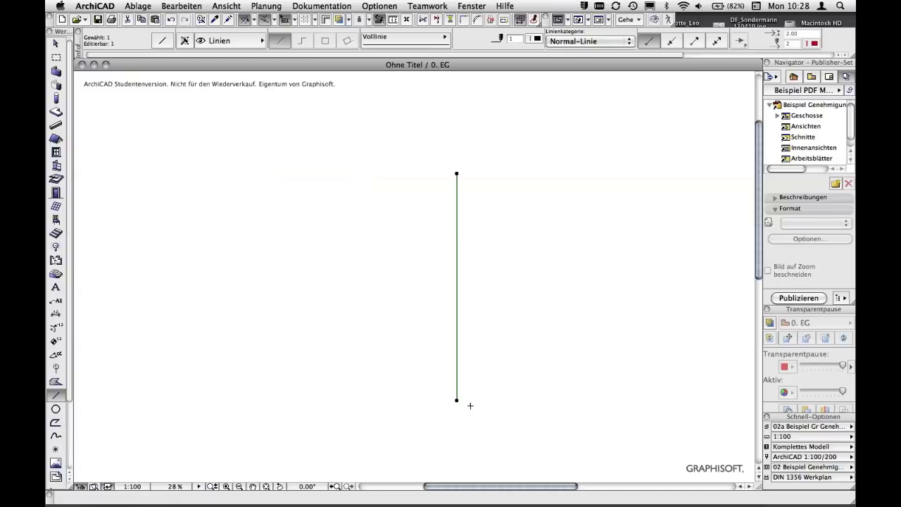
key("super+z")
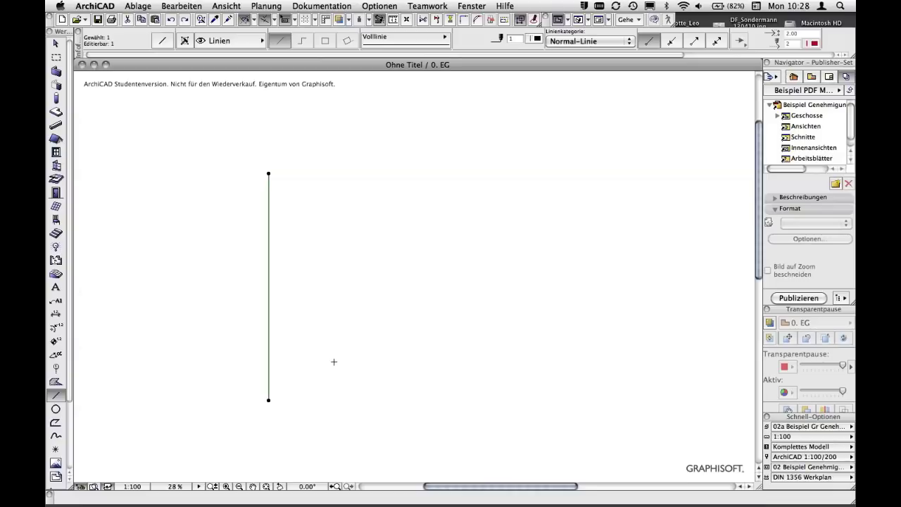
- Mirror a copy of the line about a vertical axis to its right and deselect
key("super+m")
key("alt+super+m")
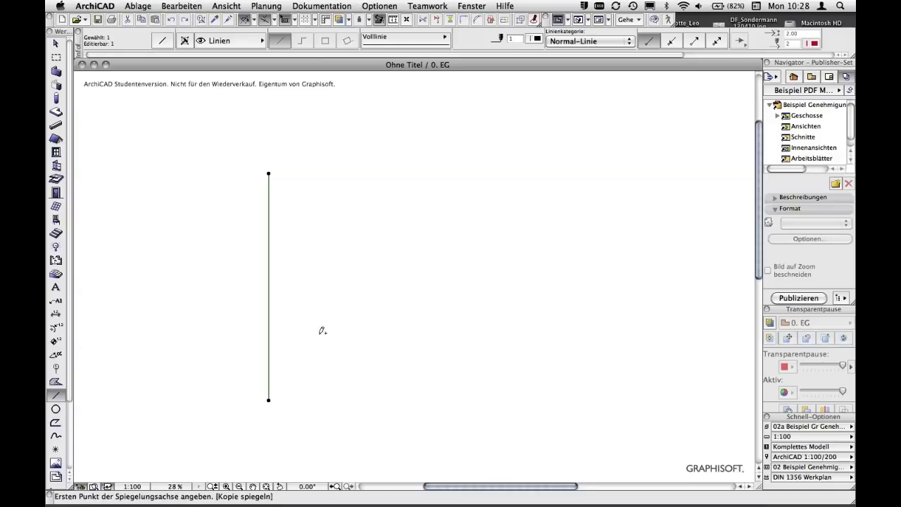
left_click(366, 117)
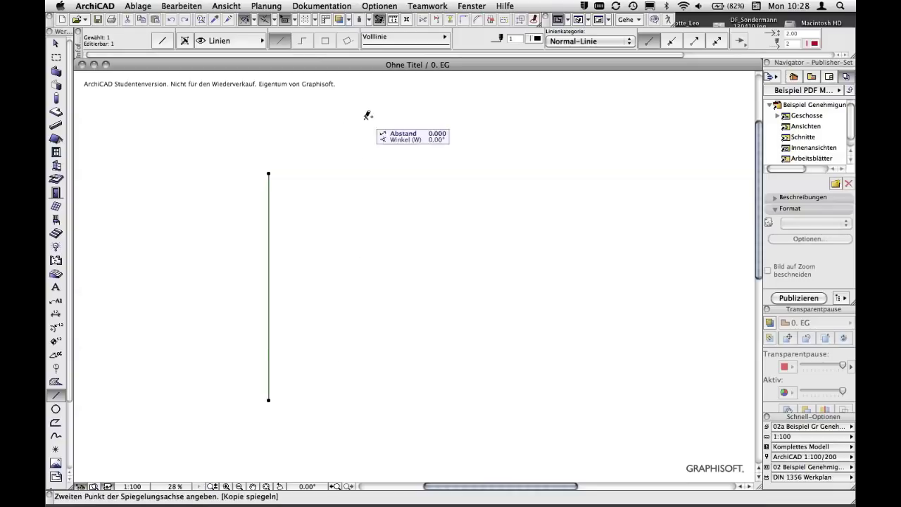
left_click(366, 259)
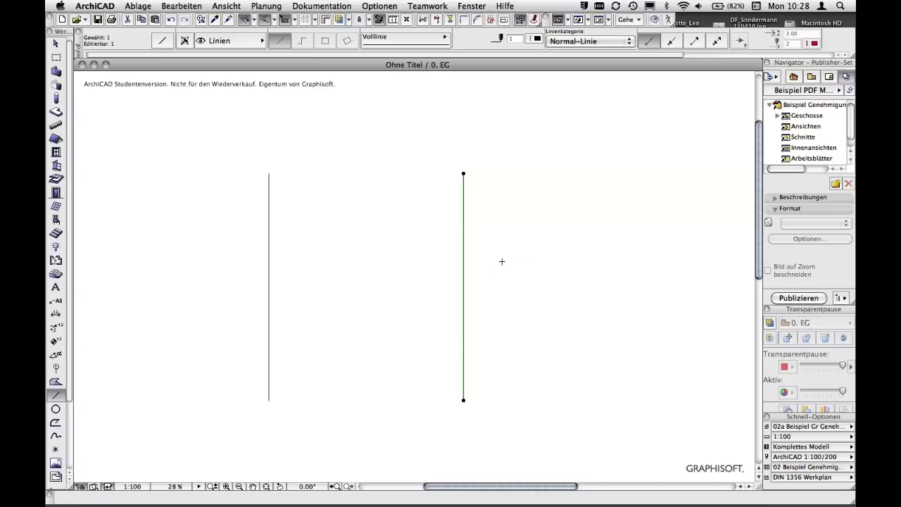
key("Escape")
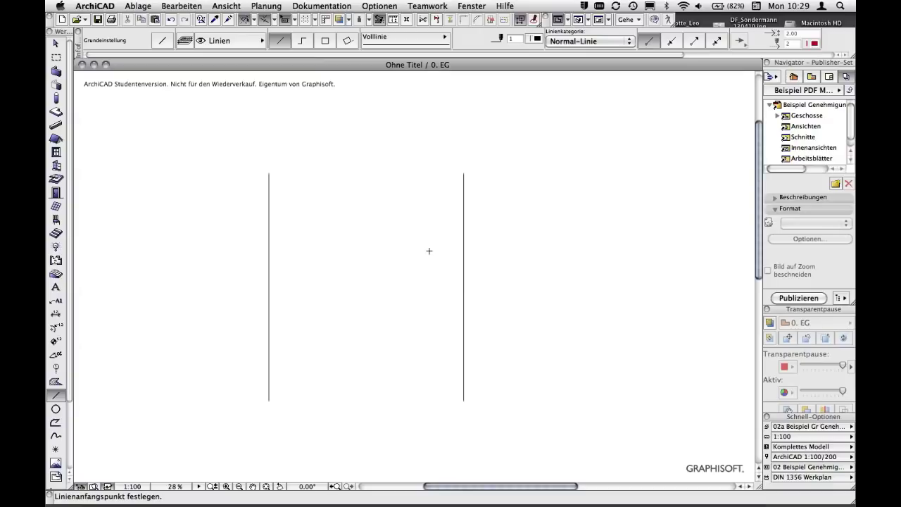
- Undo the mirrored copy, then trial Multiply with 9 copies and undo them
key("ctrl+z")
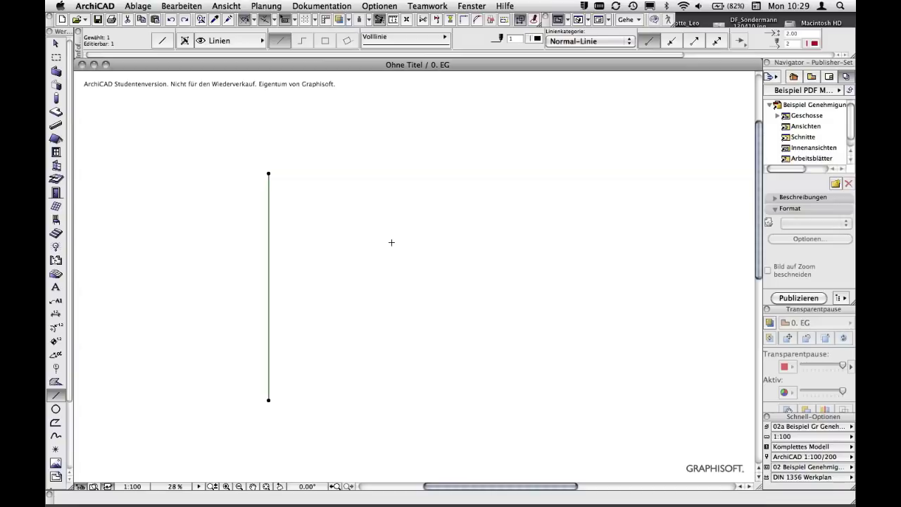
key("super+u")
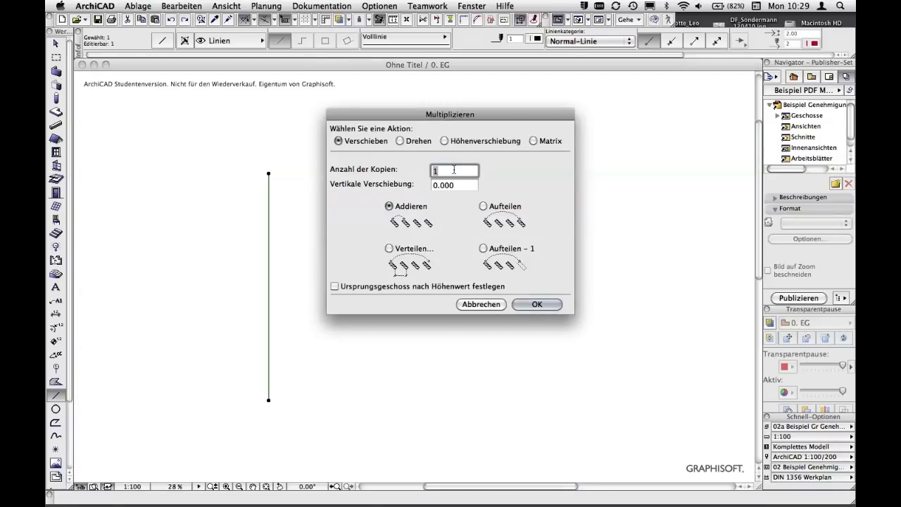
type("9")
left_click(547, 310)
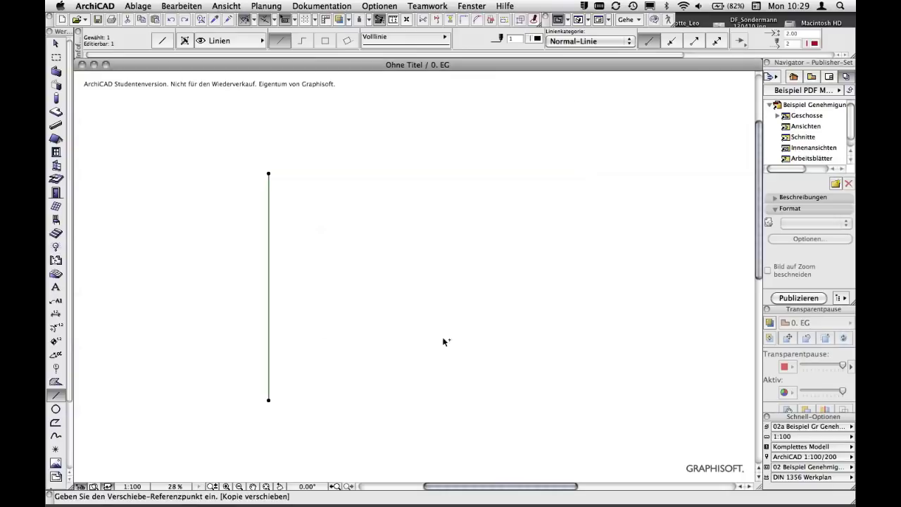
left_click(311, 336)
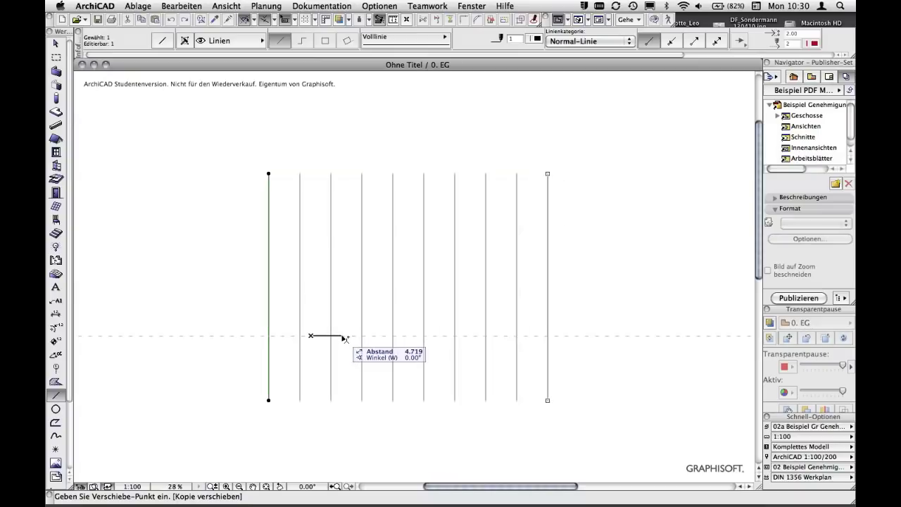
left_click(341, 337)
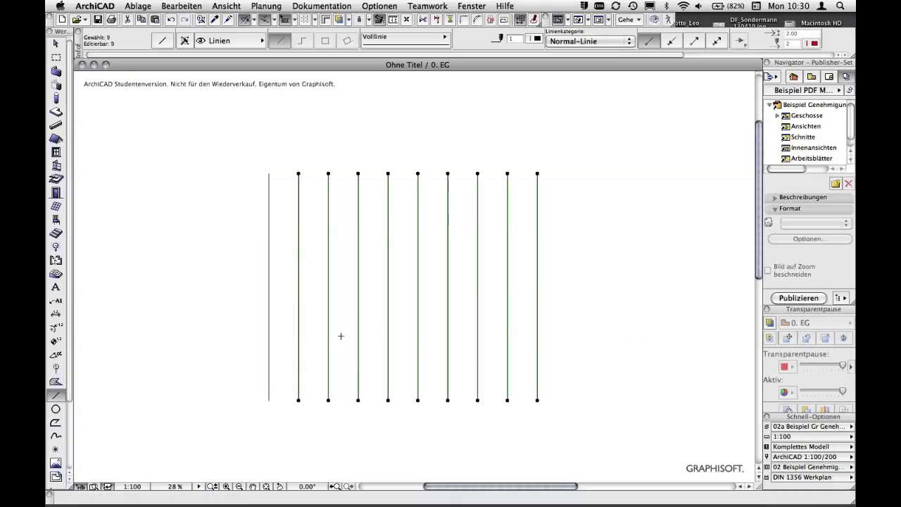
key("ctrl+z")
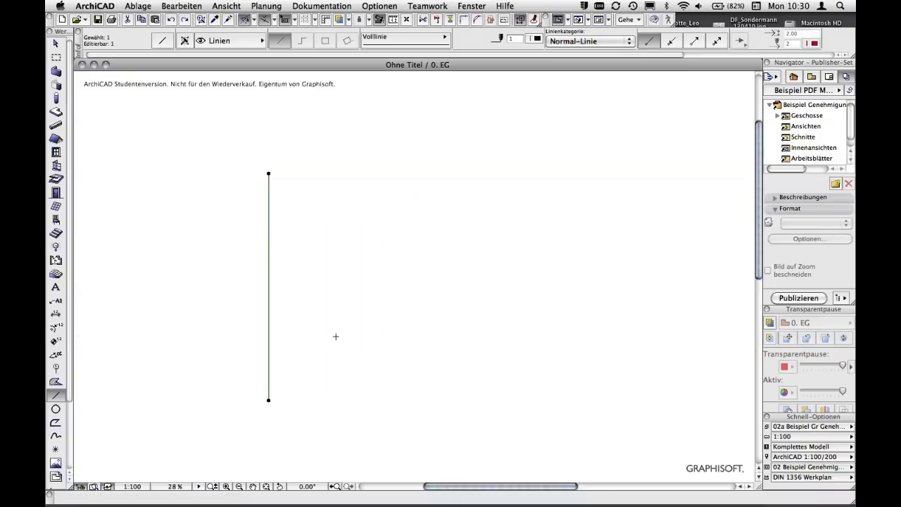
- Try distributing copies of the line over a distance, then abandon it
key("ctrl+u")
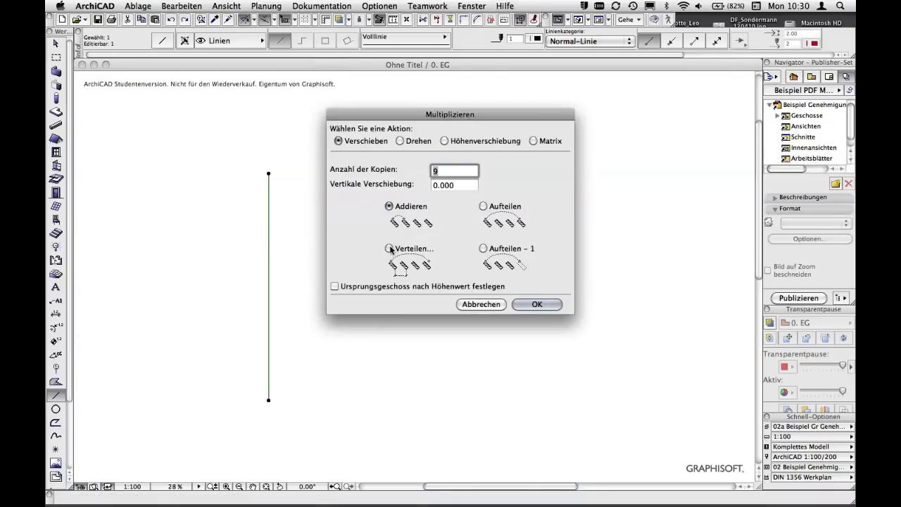
left_click(391, 250)
left_click(537, 304)
left_click(311, 257)
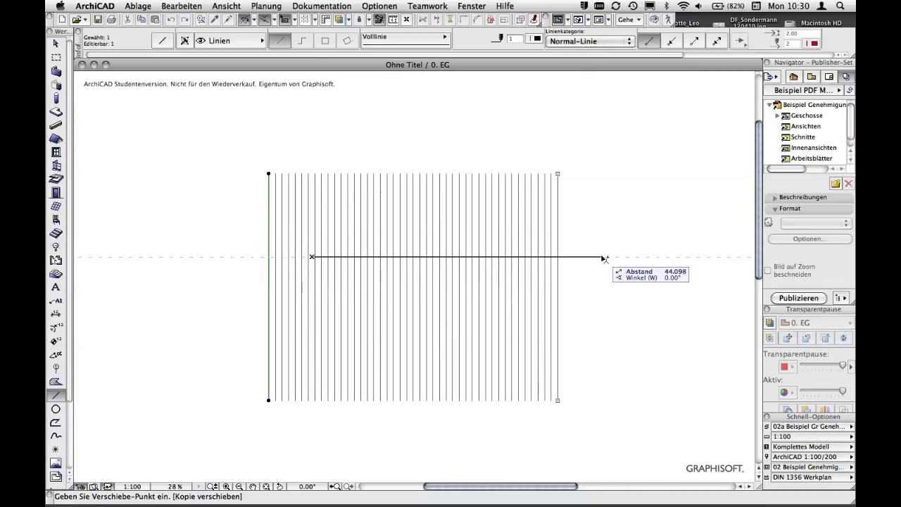
left_click(603, 258)
- Multiply with Aufteilen and 9 copies, spread evenly from the line's top end to the span end
key("super+u")
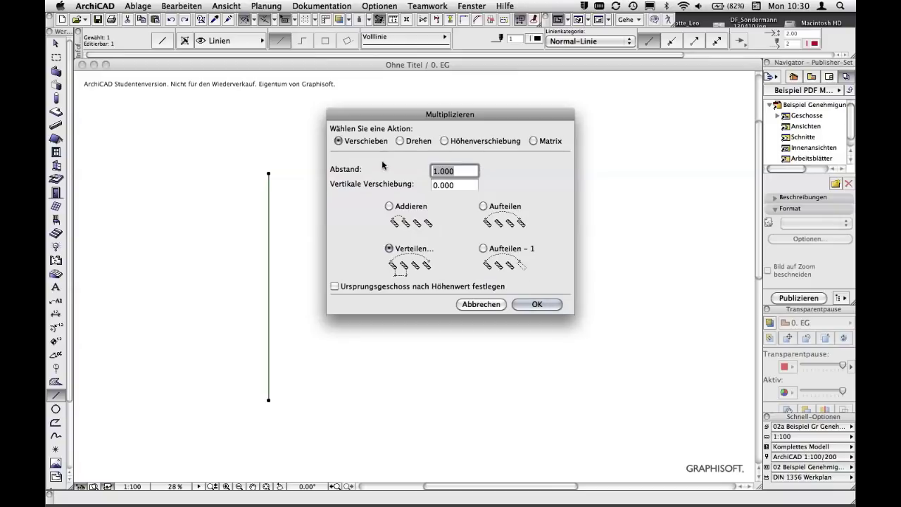
left_click(484, 208)
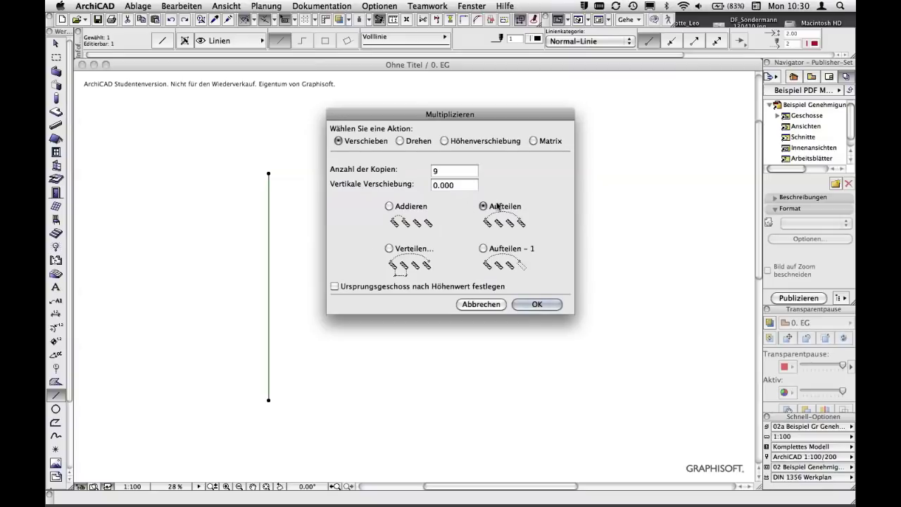
double_click(441, 171)
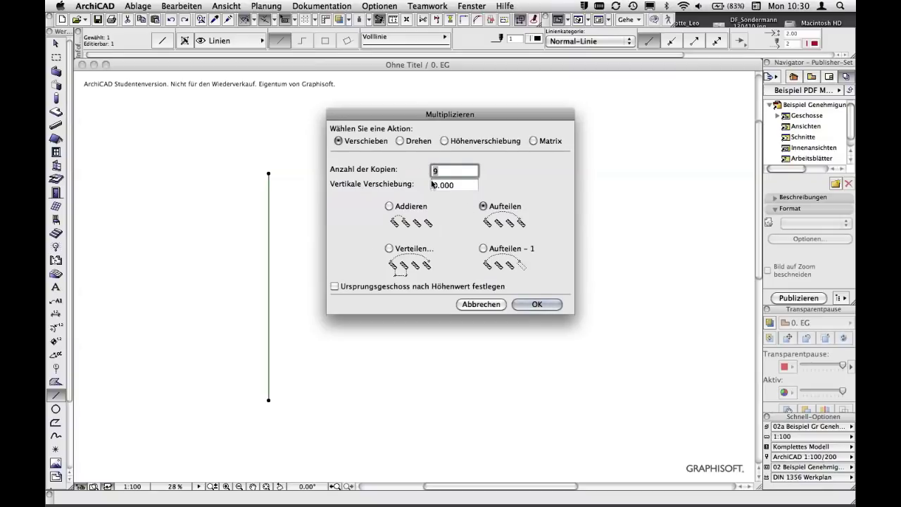
left_click(535, 304)
left_click(269, 174)
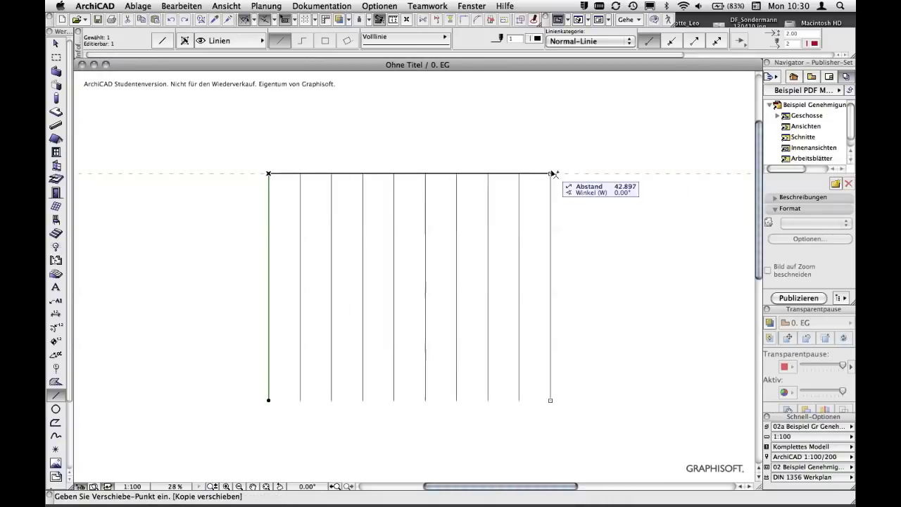
left_click(557, 173)
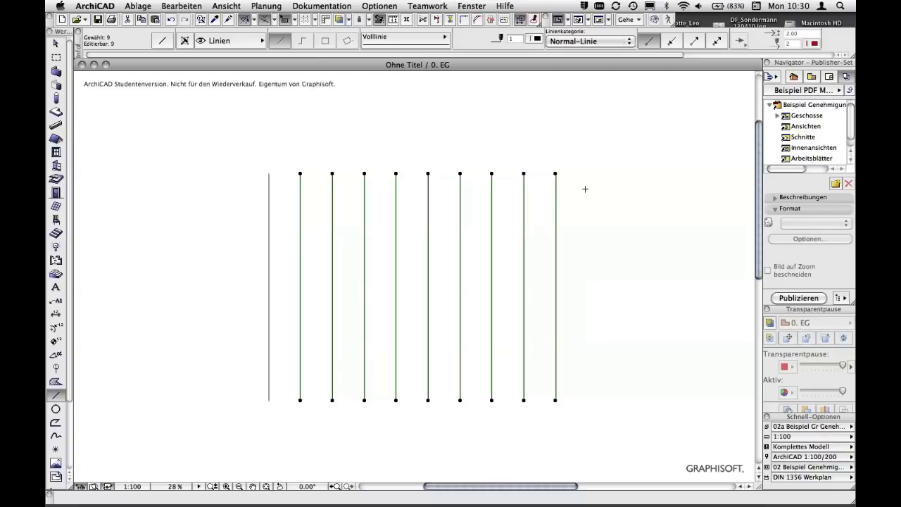
left_click(188, 7)
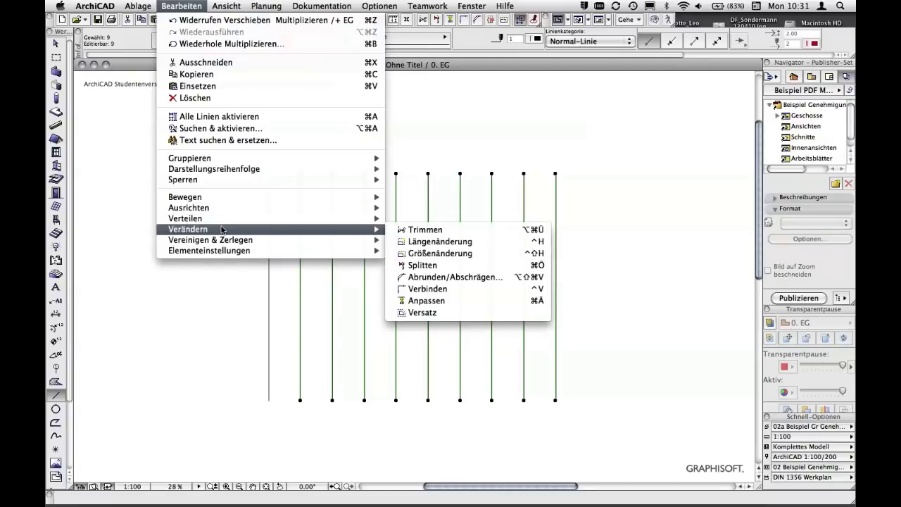
mouse_move(185, 197)
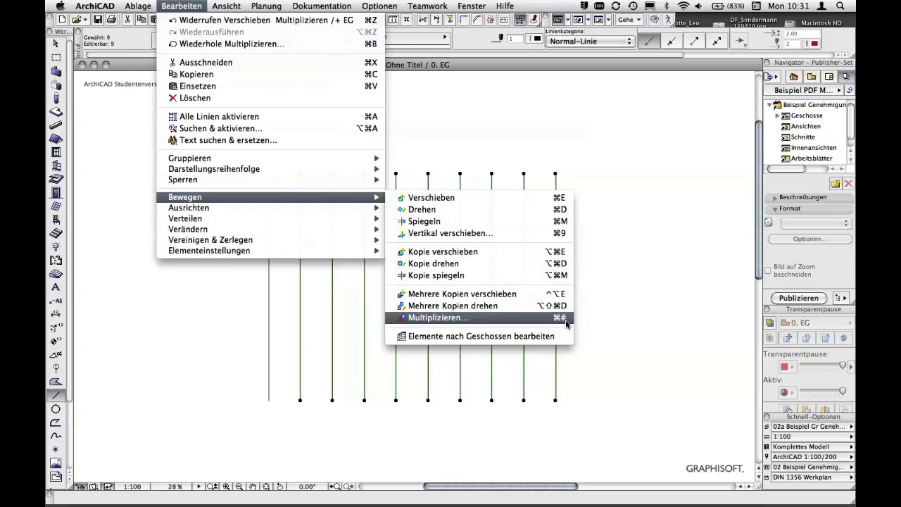
left_click(640, 221)
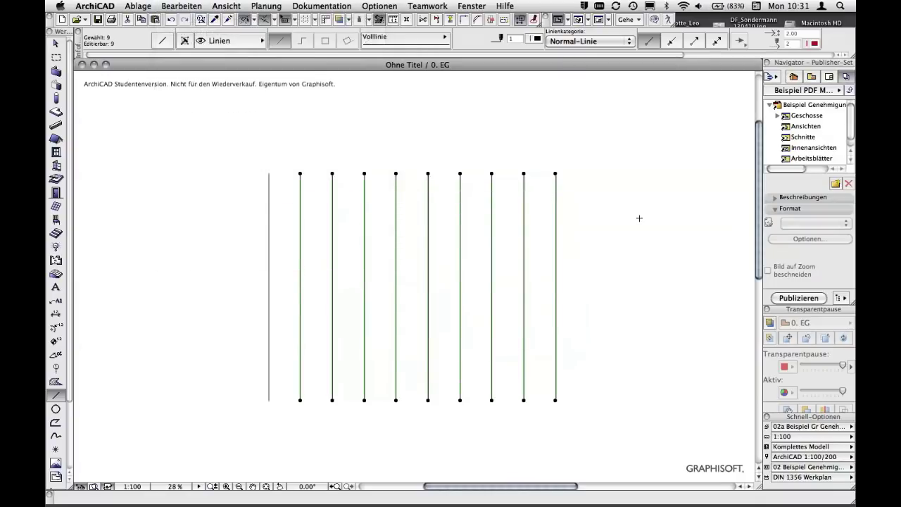